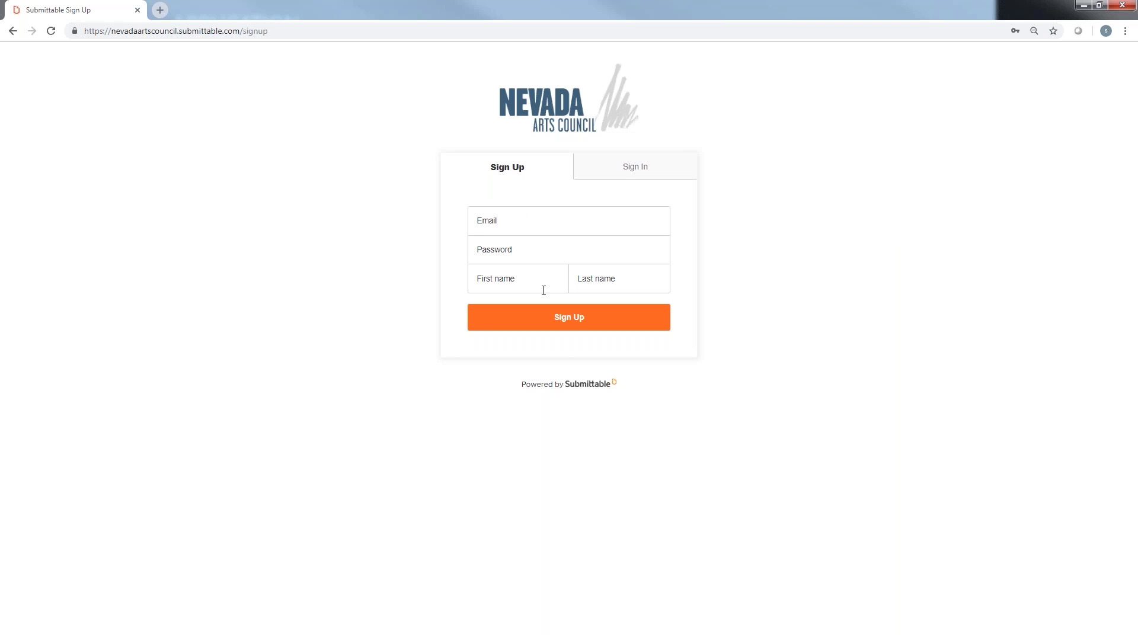
Sign in to the existing applicant account with its saved email and password
{"action": "left_click", "coordinate": [663, 170]}
{"action": "left_click", "coordinate": [533, 220]}
{"action": "left_click", "coordinate": [531, 272]}
{"action": "key", "text": "Return"}
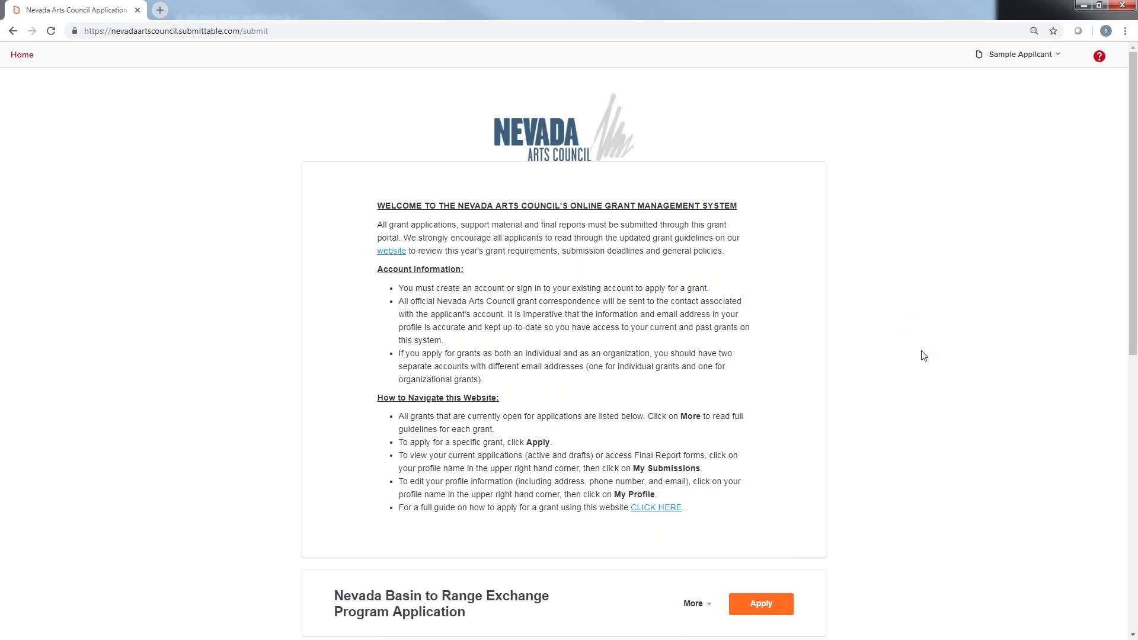
Browse the list of open grants, expand the FY19 Jackpot Grant details to view its guidelines, and collapse them again
{"action": "scroll", "coordinate": [919, 360], "scroll_direction": "down", "scroll_amount": 2}
{"action": "scroll", "coordinate": [919, 360], "scroll_direction": "down", "scroll_amount": 5}
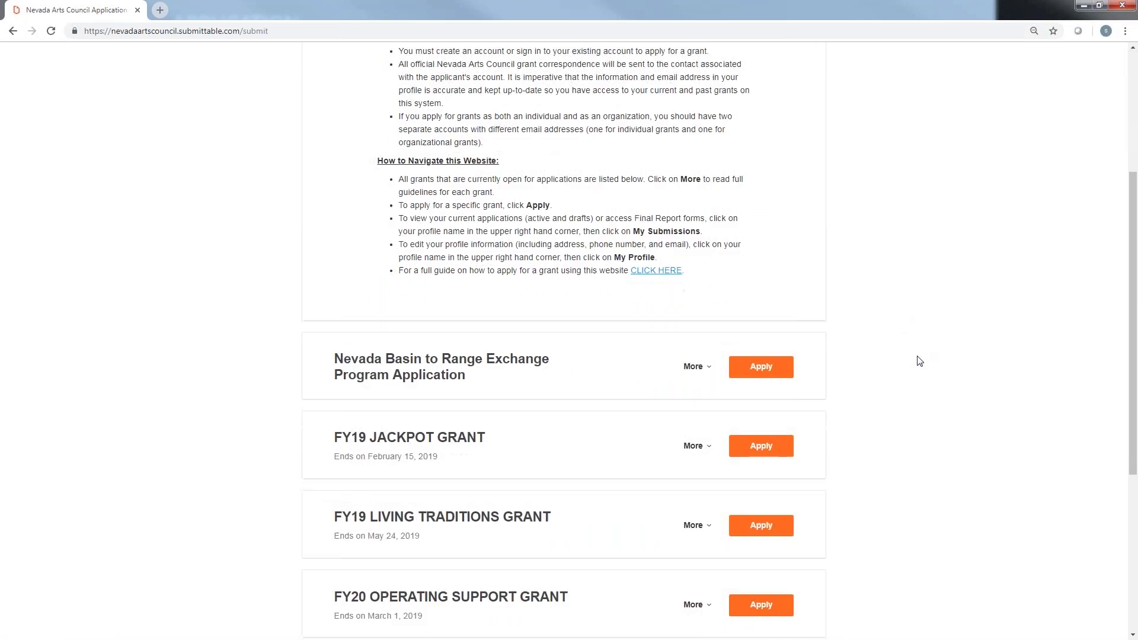
{"action": "scroll", "coordinate": [920, 363], "scroll_direction": "down", "scroll_amount": 3}
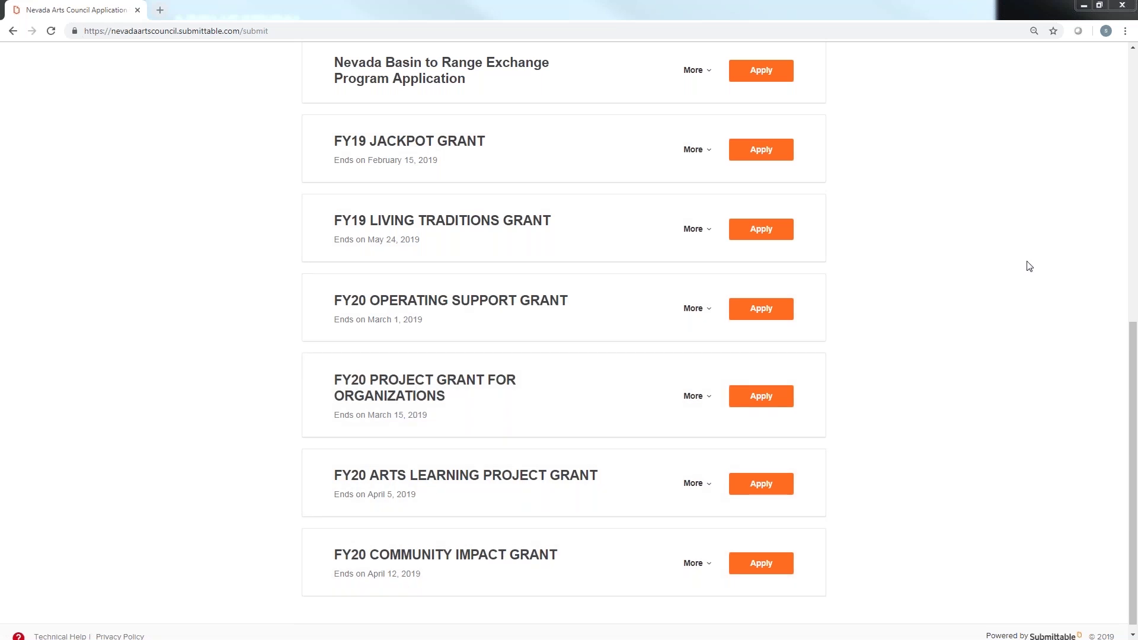
{"action": "left_click", "coordinate": [694, 151]}
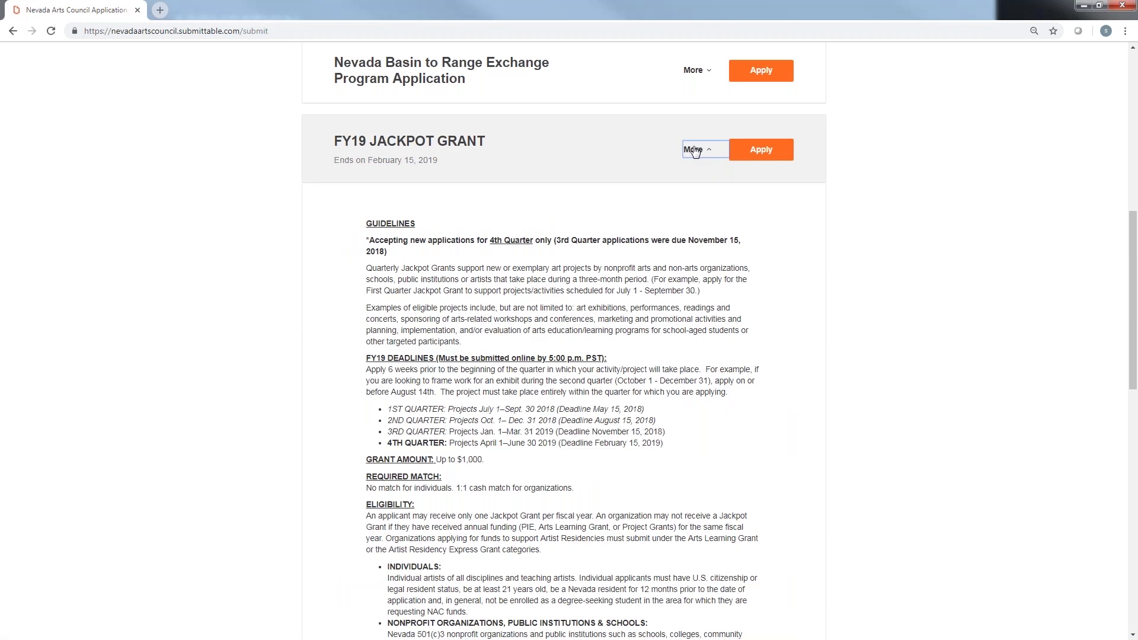
{"action": "left_click", "coordinate": [695, 152]}
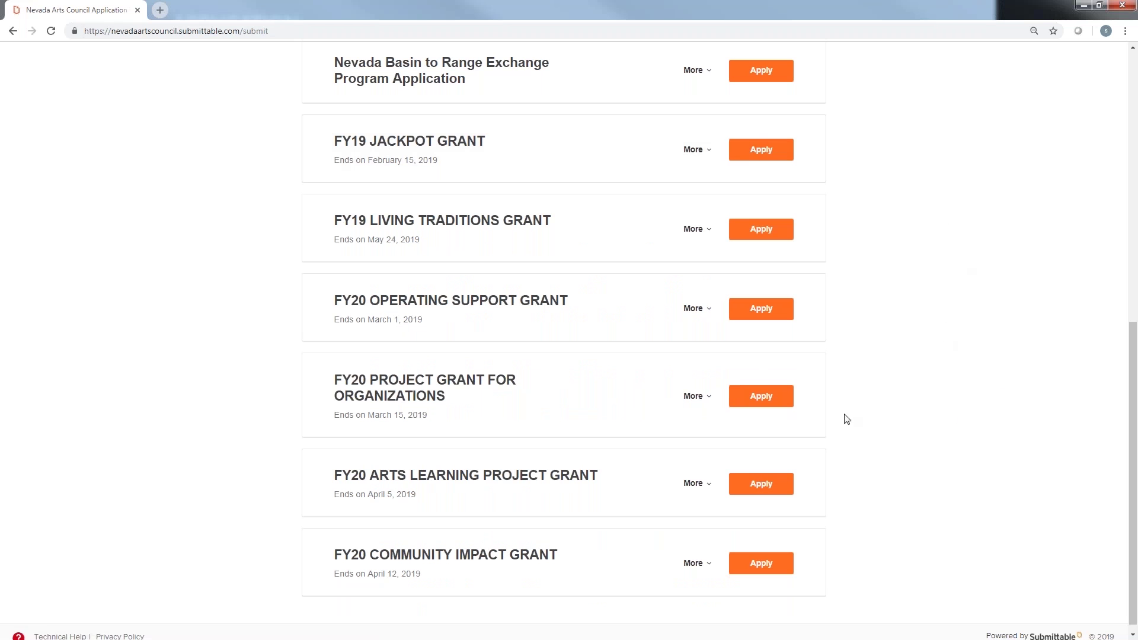
Start an application for the FY20 Project Grant for Organizations and review the prefilled address and phone details
{"action": "left_click", "coordinate": [767, 400]}
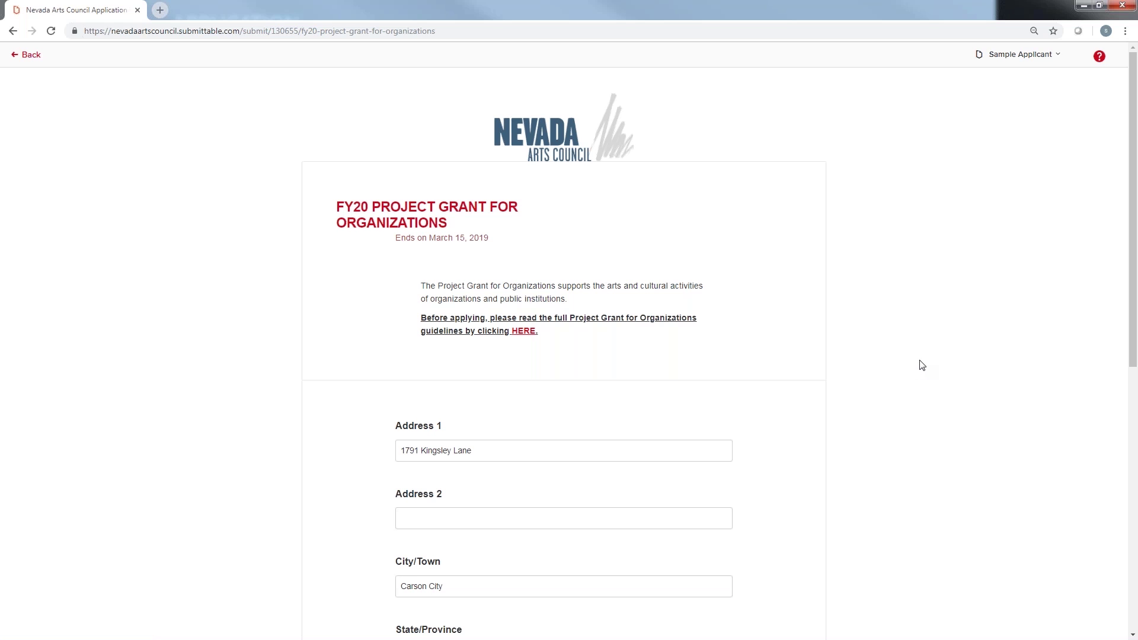
{"action": "scroll", "coordinate": [935, 371], "scroll_direction": "down", "scroll_amount": 1}
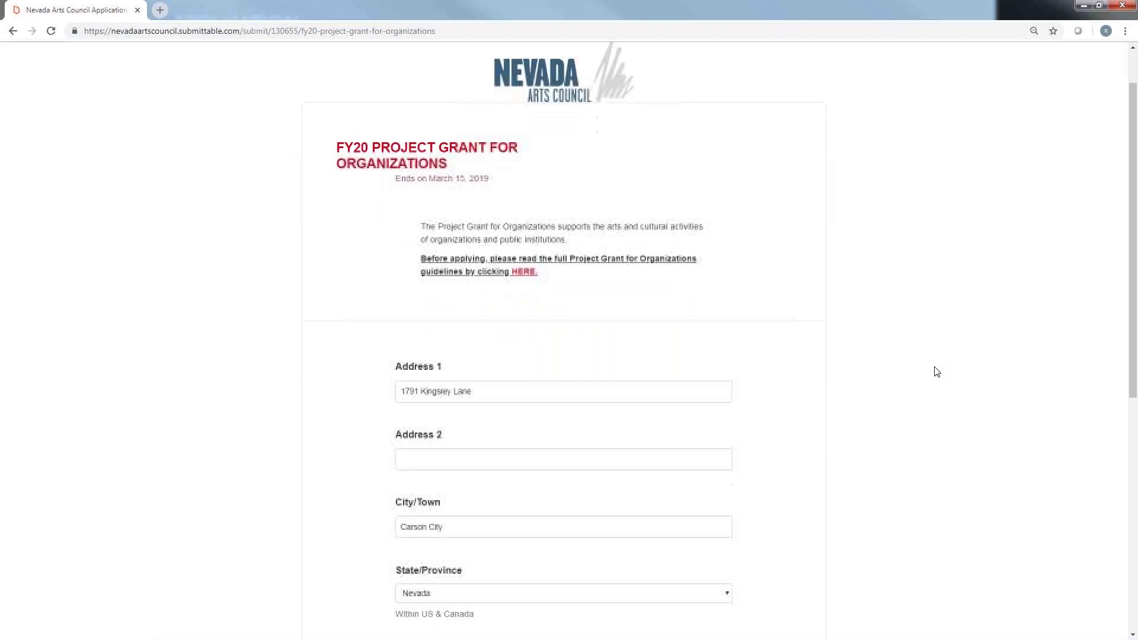
{"action": "scroll", "coordinate": [936, 372], "scroll_direction": "down", "scroll_amount": 7}
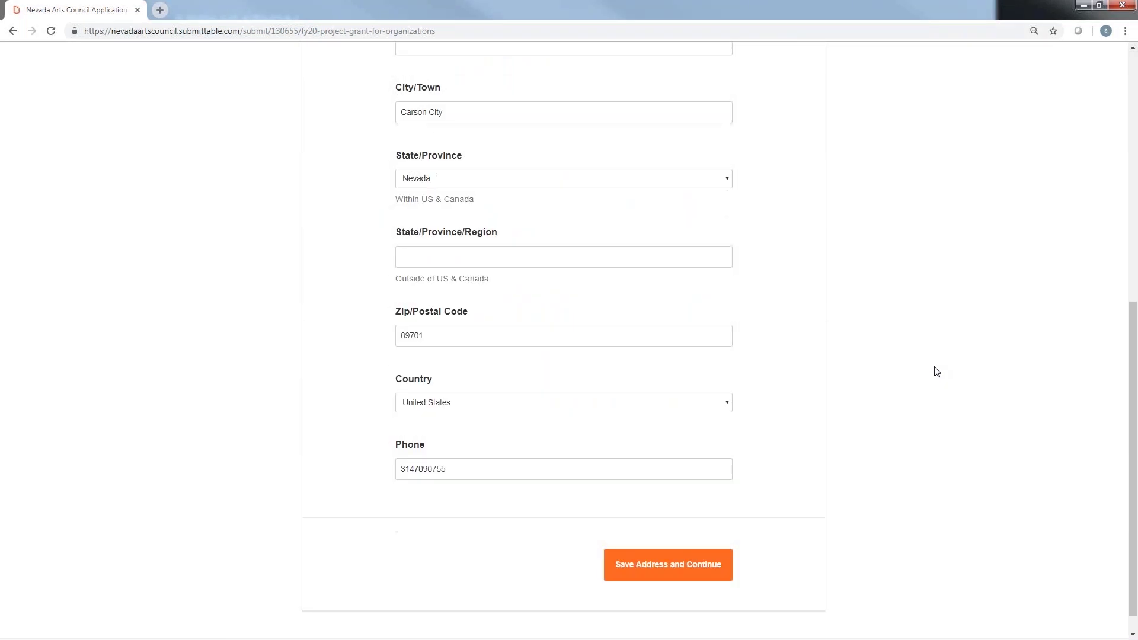
{"action": "scroll", "coordinate": [935, 371], "scroll_direction": "down", "scroll_amount": 1}
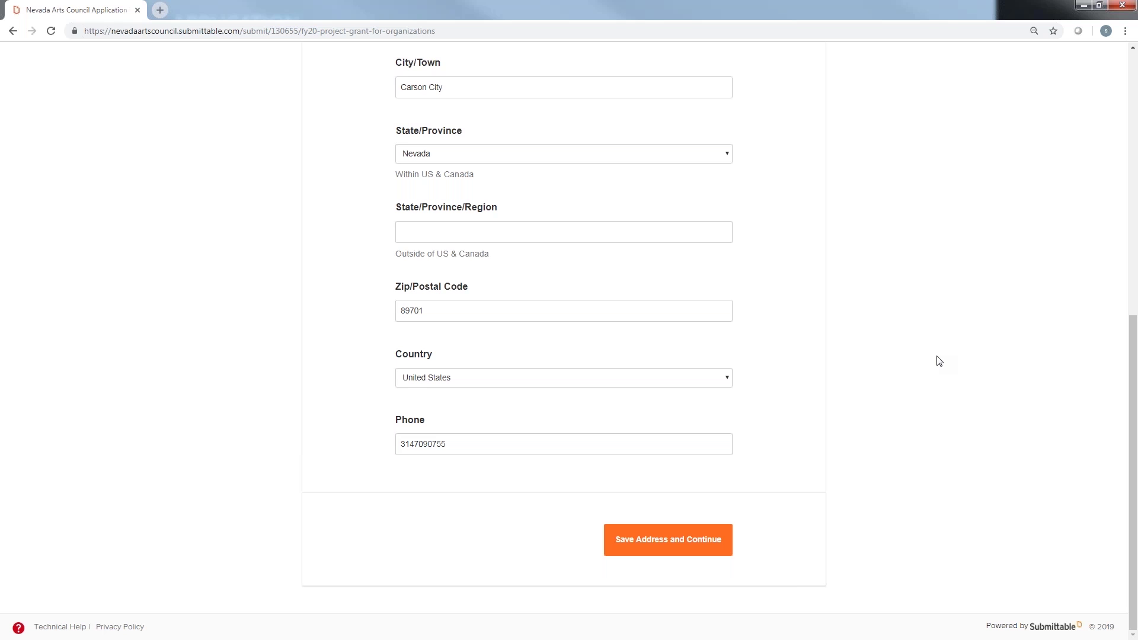
View the user account options where the applicant's profile can be edited, and dismiss them without choosing any
{"action": "scroll", "coordinate": [932, 362], "scroll_direction": "up", "scroll_amount": 8}
{"action": "left_click", "coordinate": [1026, 64]}
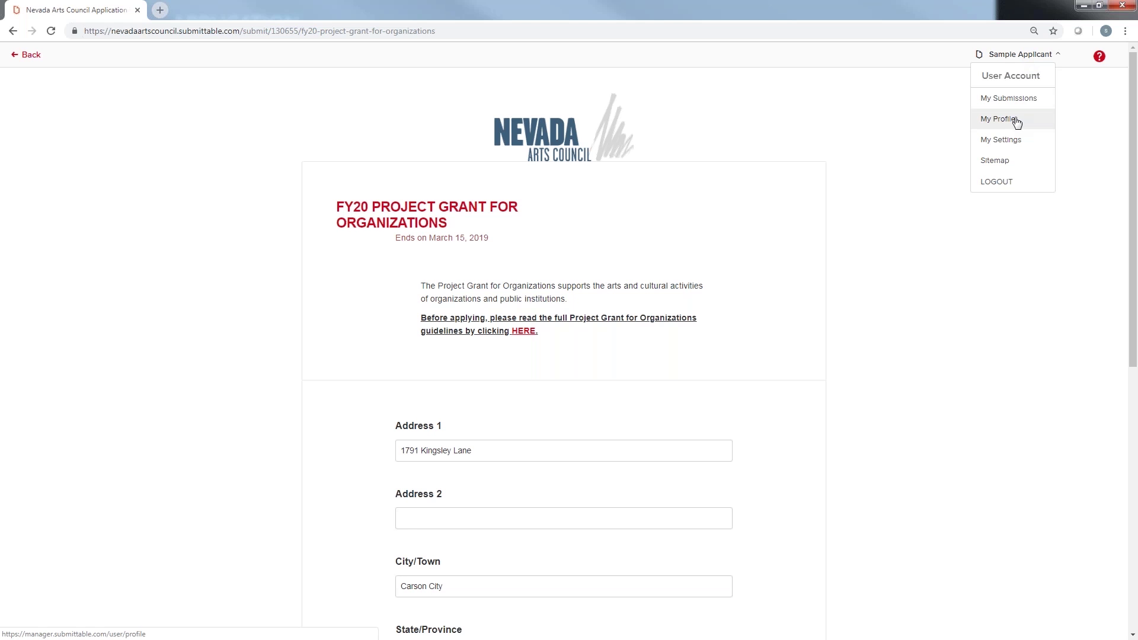
{"action": "left_click", "coordinate": [918, 158]}
Save the prefilled address and continue to the FY20 Project Grant application form
{"action": "scroll", "coordinate": [935, 332], "scroll_direction": "down", "scroll_amount": 2}
{"action": "scroll", "coordinate": [935, 332], "scroll_direction": "down", "scroll_amount": 7}
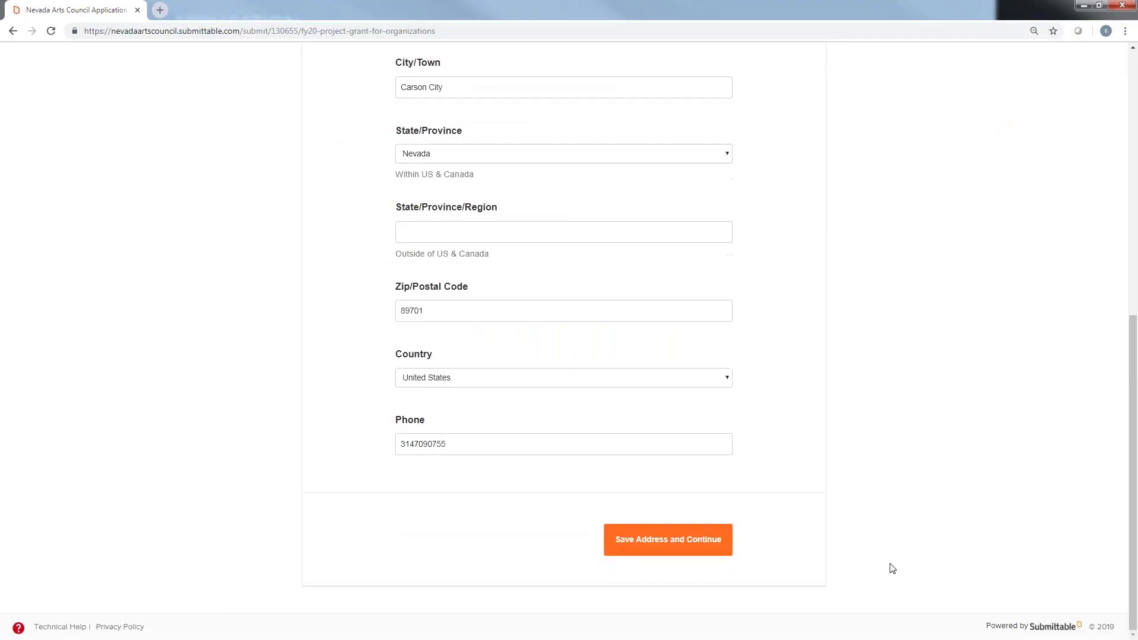
{"action": "left_click", "coordinate": [667, 541]}
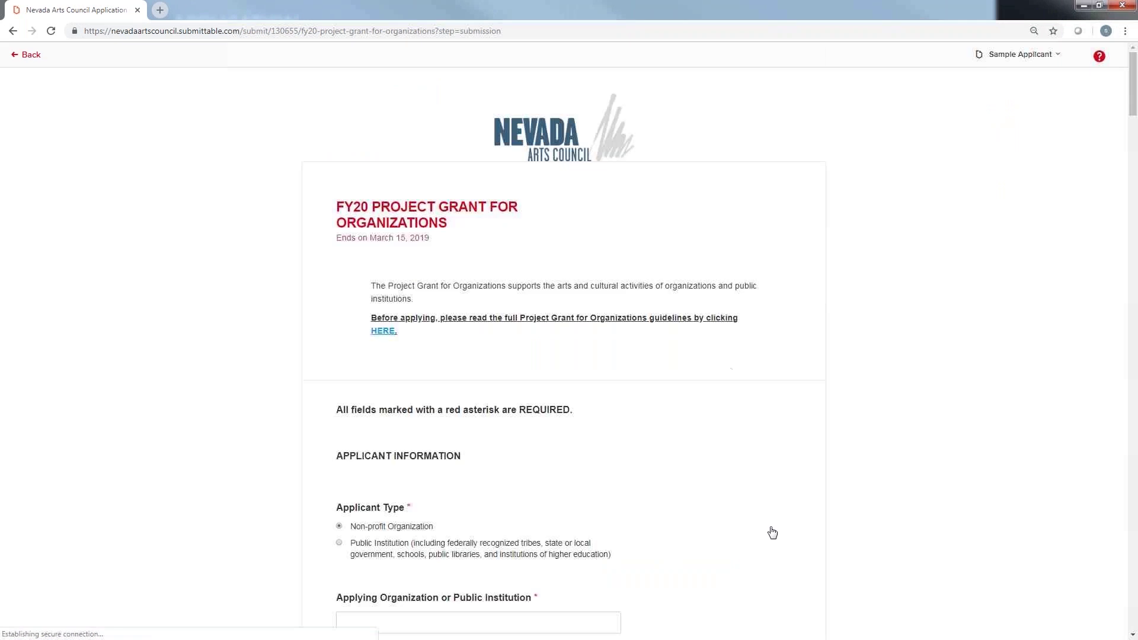
Skim the application form from the applicant information through the grant request and narrative heading, and return to its beginning
{"action": "scroll", "coordinate": [919, 348], "scroll_direction": "down", "scroll_amount": 1}
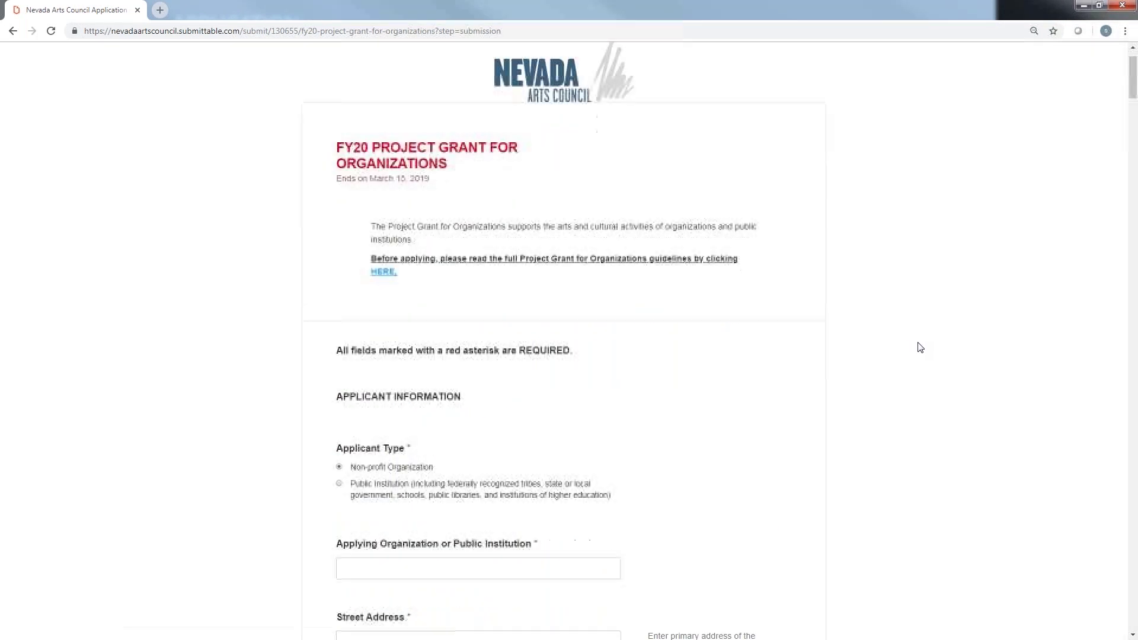
{"action": "scroll", "coordinate": [920, 350], "scroll_direction": "down", "scroll_amount": 4}
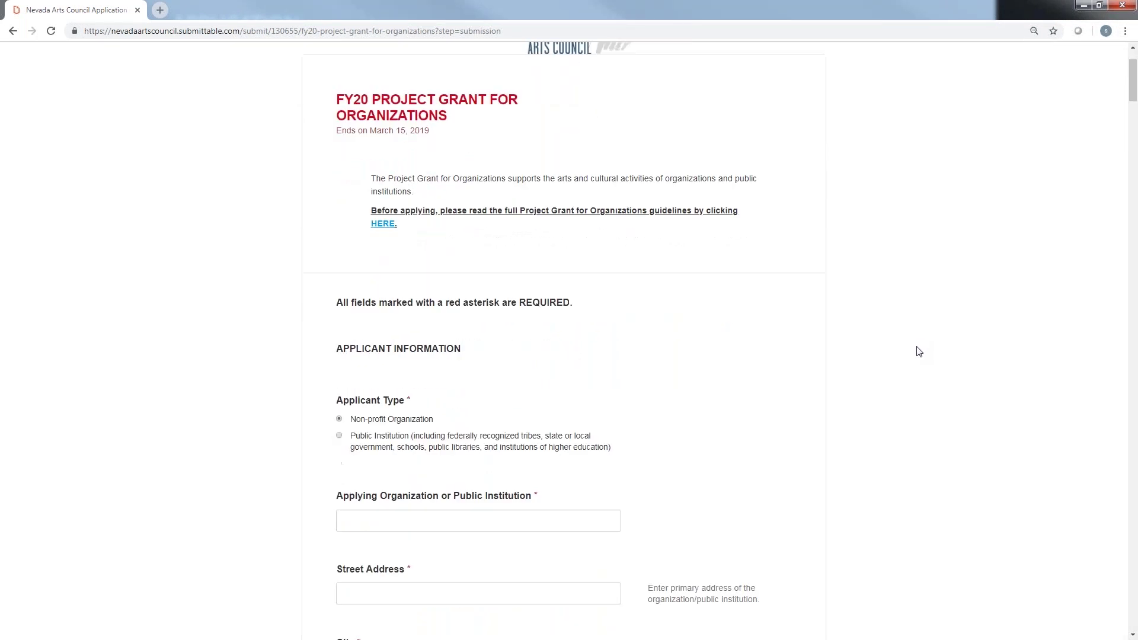
{"action": "scroll", "coordinate": [918, 351], "scroll_direction": "down", "scroll_amount": 20}
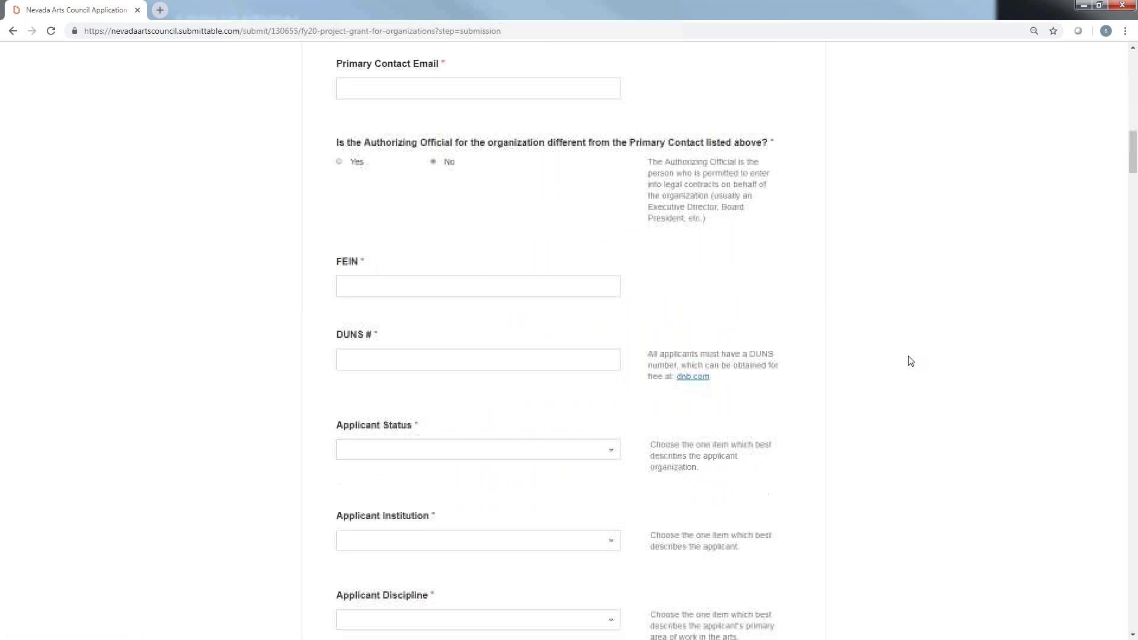
{"action": "scroll", "coordinate": [910, 365], "scroll_direction": "down", "scroll_amount": 15}
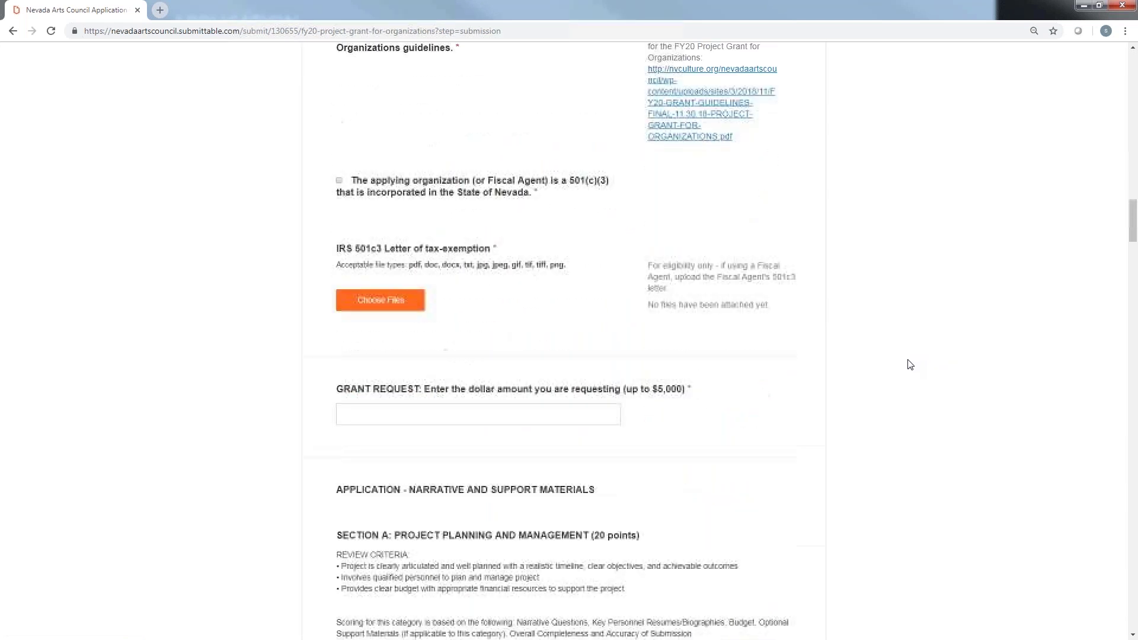
{"action": "scroll", "coordinate": [910, 369], "scroll_direction": "up", "scroll_amount": 15}
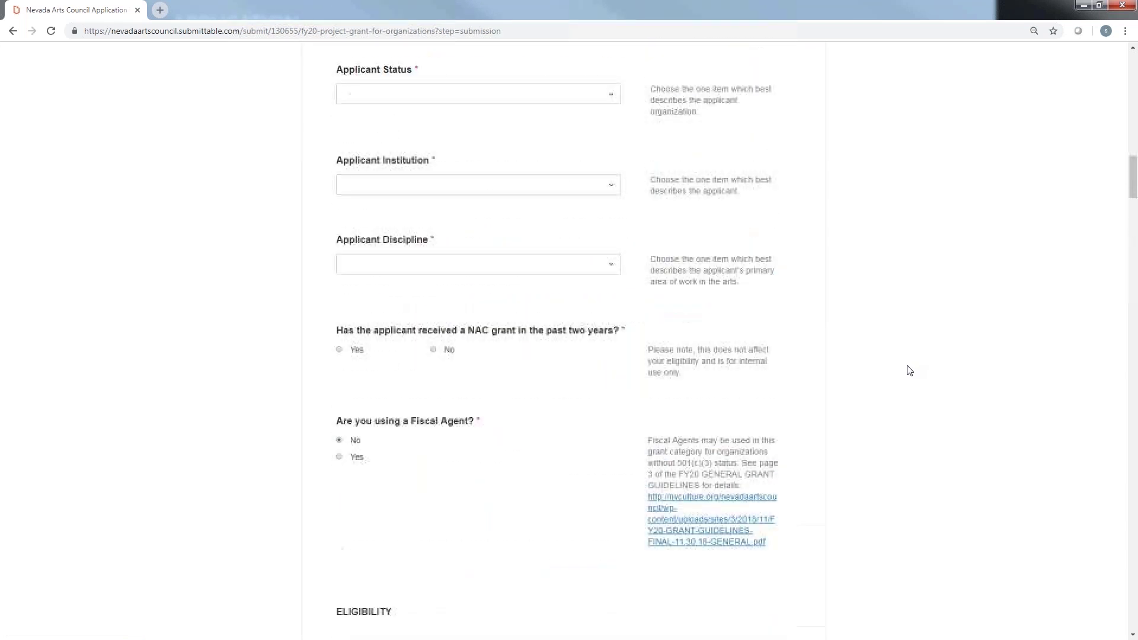
{"action": "scroll", "coordinate": [910, 373], "scroll_direction": "up", "scroll_amount": 20}
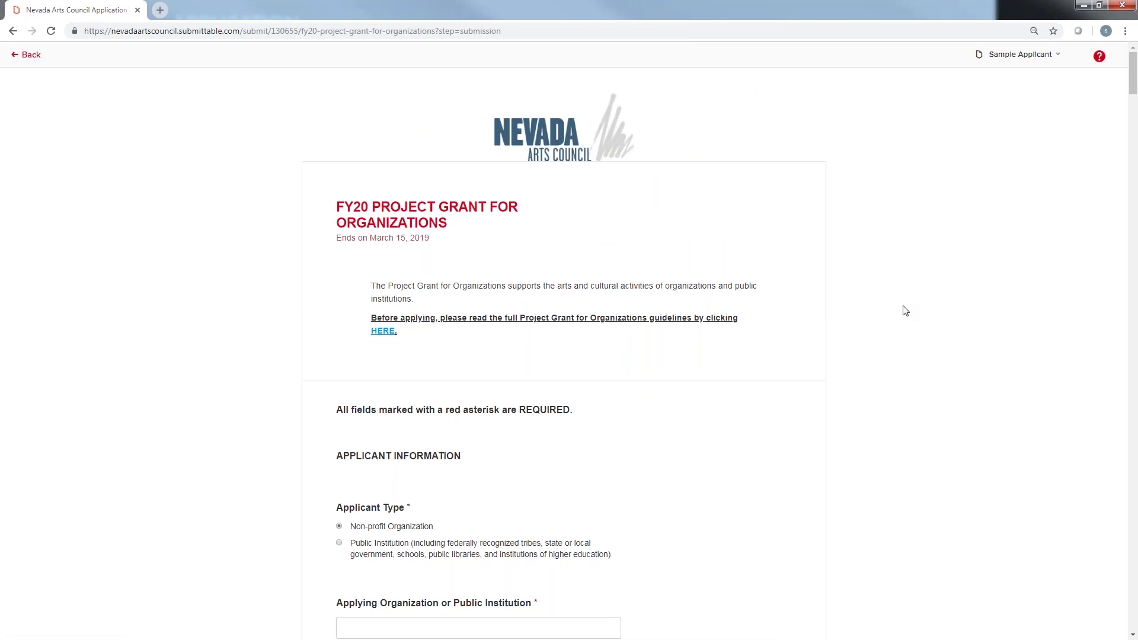
Examine the required Applicant Information fields, from the applicant type and address down to the primary contact details
{"action": "scroll", "coordinate": [918, 319], "scroll_direction": "down", "scroll_amount": 4}
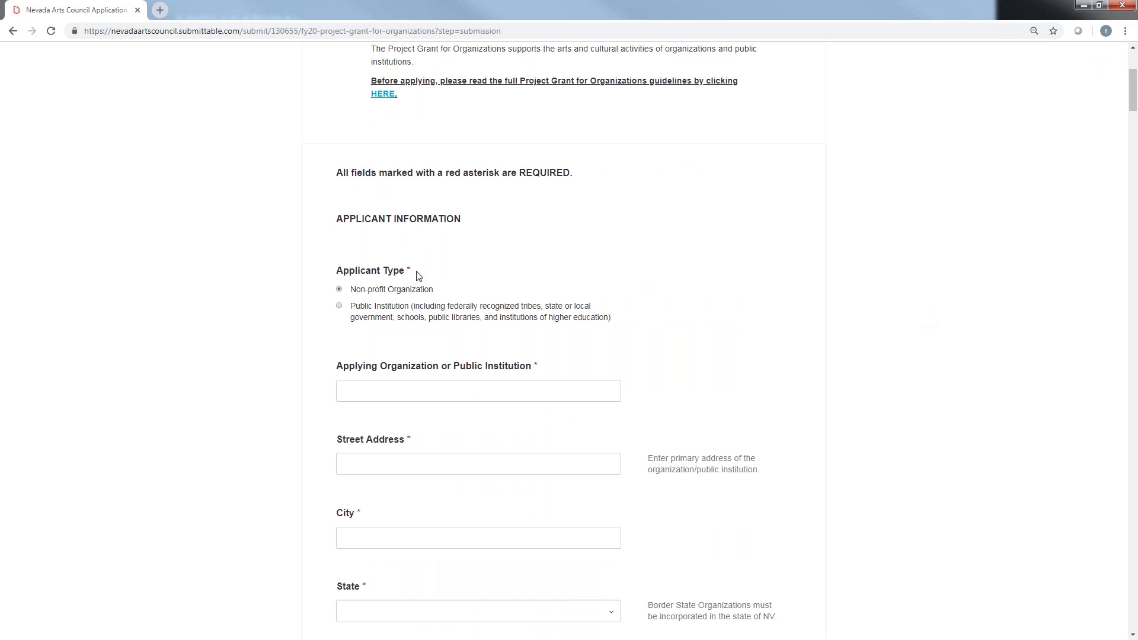
{"action": "scroll", "coordinate": [922, 362], "scroll_direction": "down", "scroll_amount": 1}
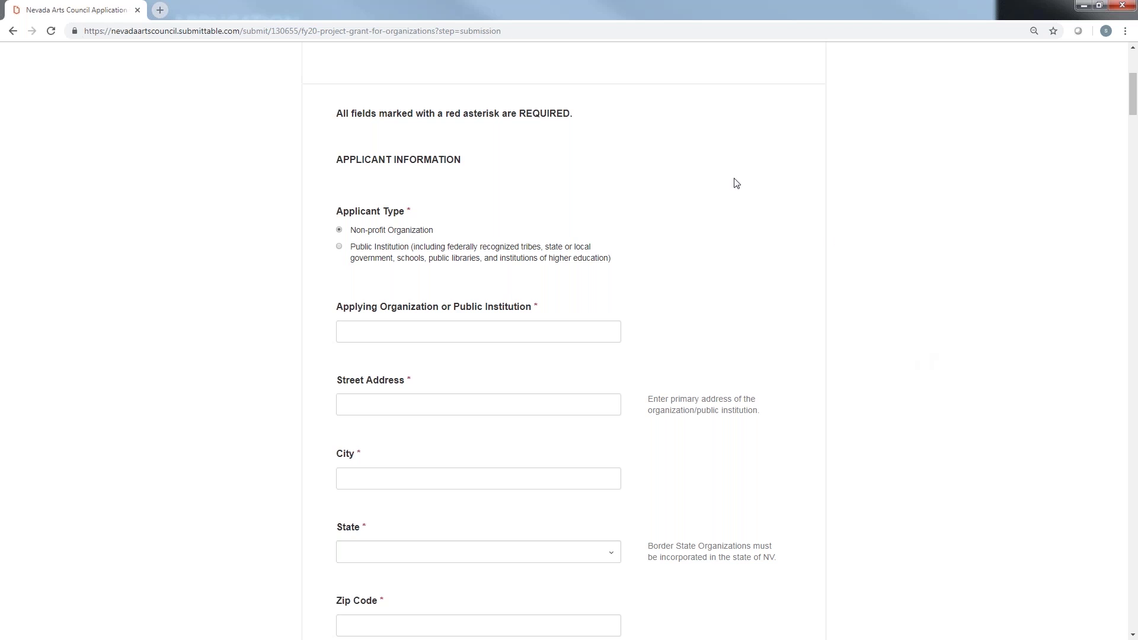
{"action": "scroll", "coordinate": [273, 228], "scroll_direction": "down", "scroll_amount": 1}
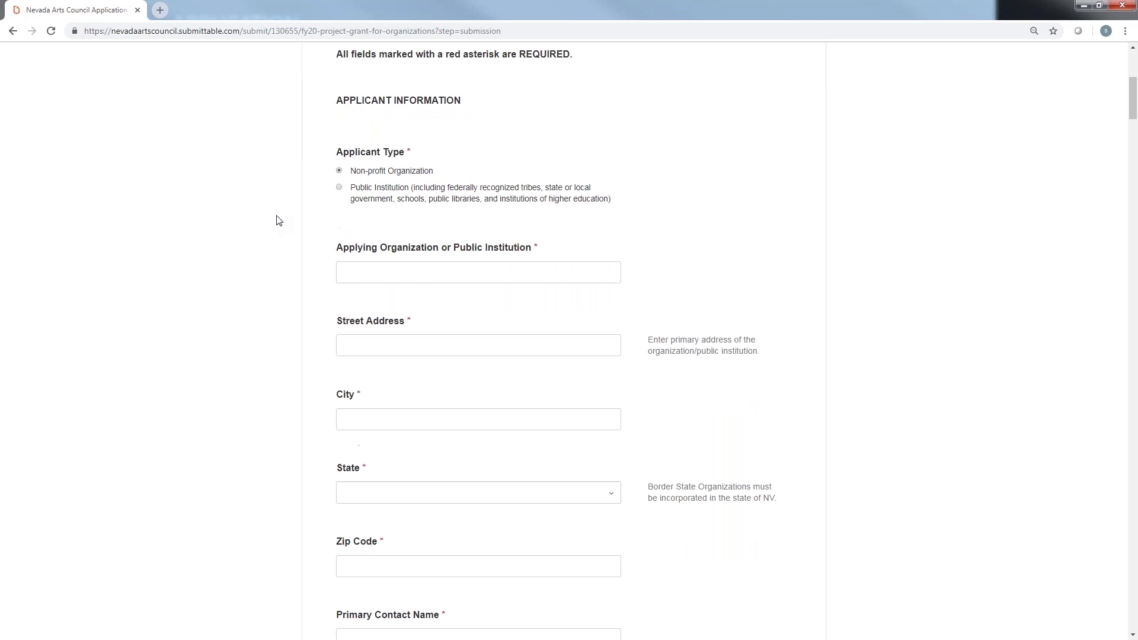
{"action": "scroll", "coordinate": [275, 244], "scroll_direction": "down", "scroll_amount": 1}
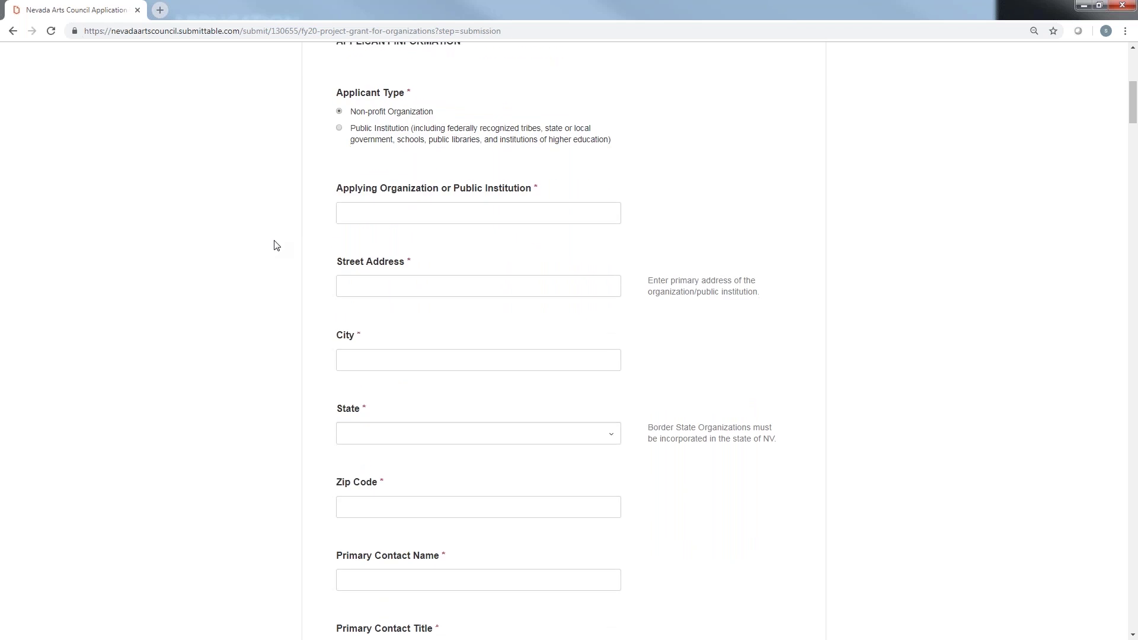
{"action": "scroll", "coordinate": [275, 247], "scroll_direction": "down", "scroll_amount": 2}
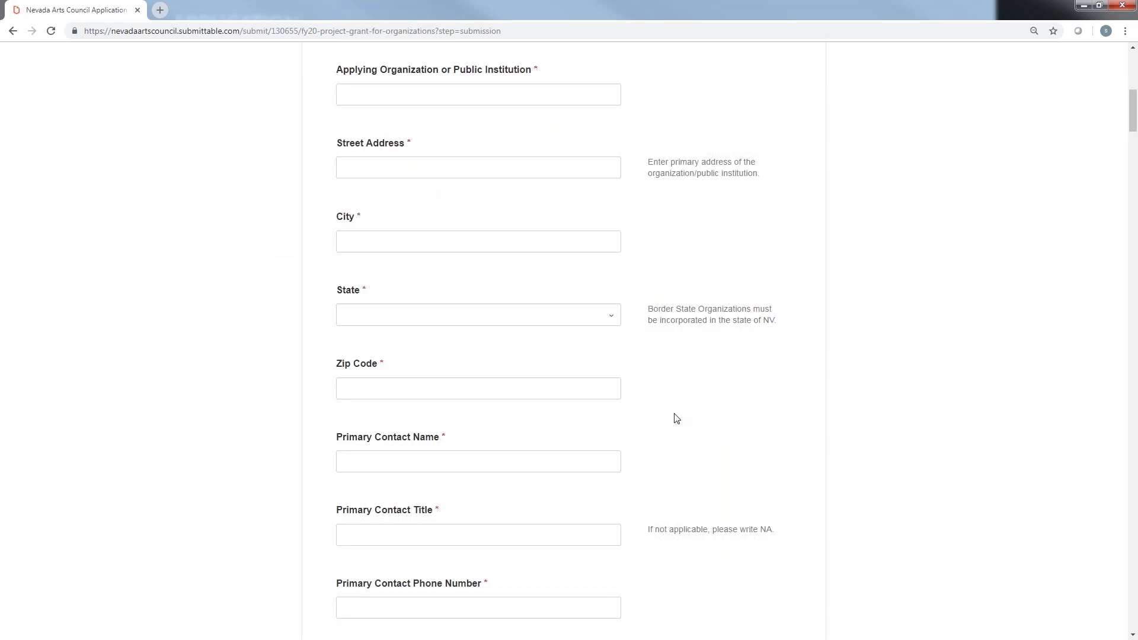
{"action": "scroll", "coordinate": [676, 418], "scroll_direction": "down", "scroll_amount": 6}
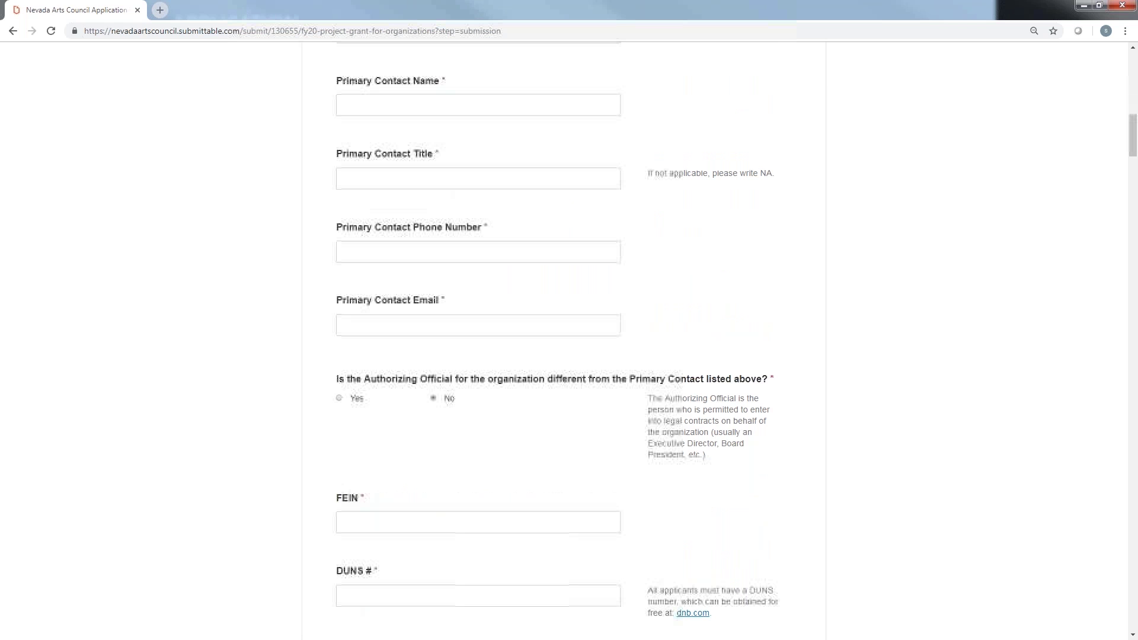
{"action": "scroll", "coordinate": [600, 393], "scroll_direction": "down", "scroll_amount": 1}
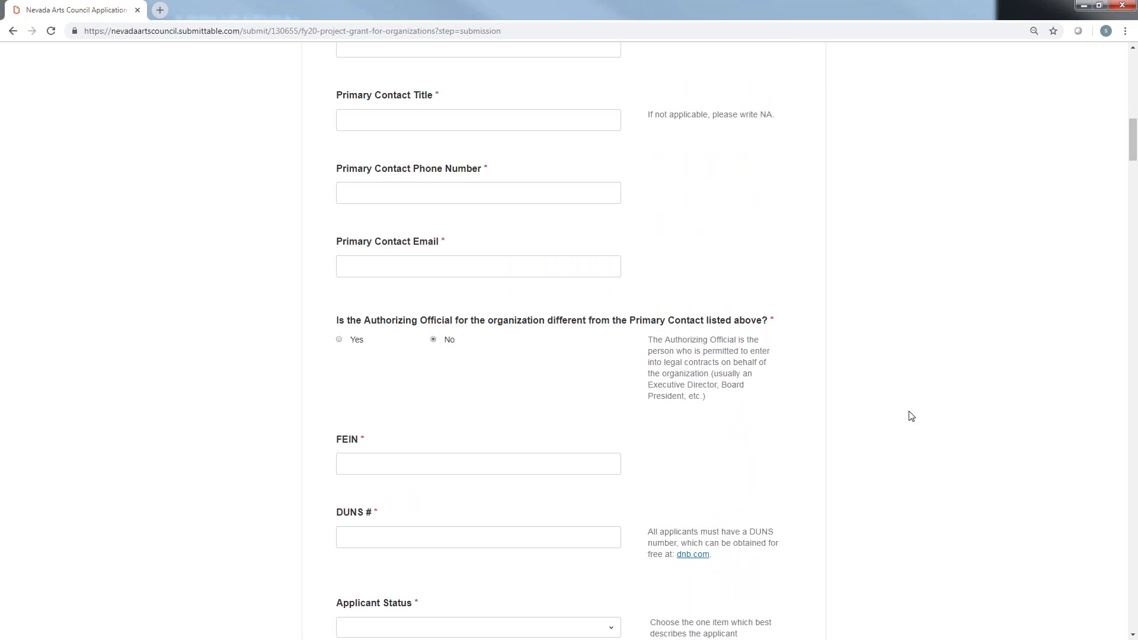
Answer Yes to the different Authorizing Official question to view its extra fields, and set the answer back to No
{"action": "scroll", "coordinate": [911, 417], "scroll_direction": "down", "scroll_amount": 1}
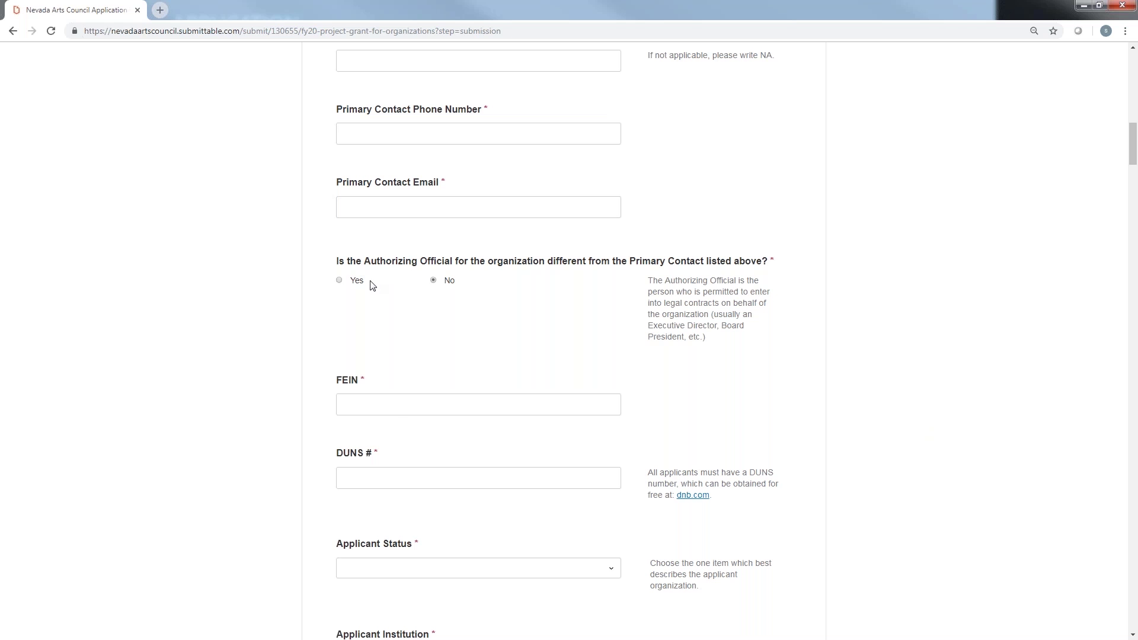
{"action": "left_click", "coordinate": [340, 281]}
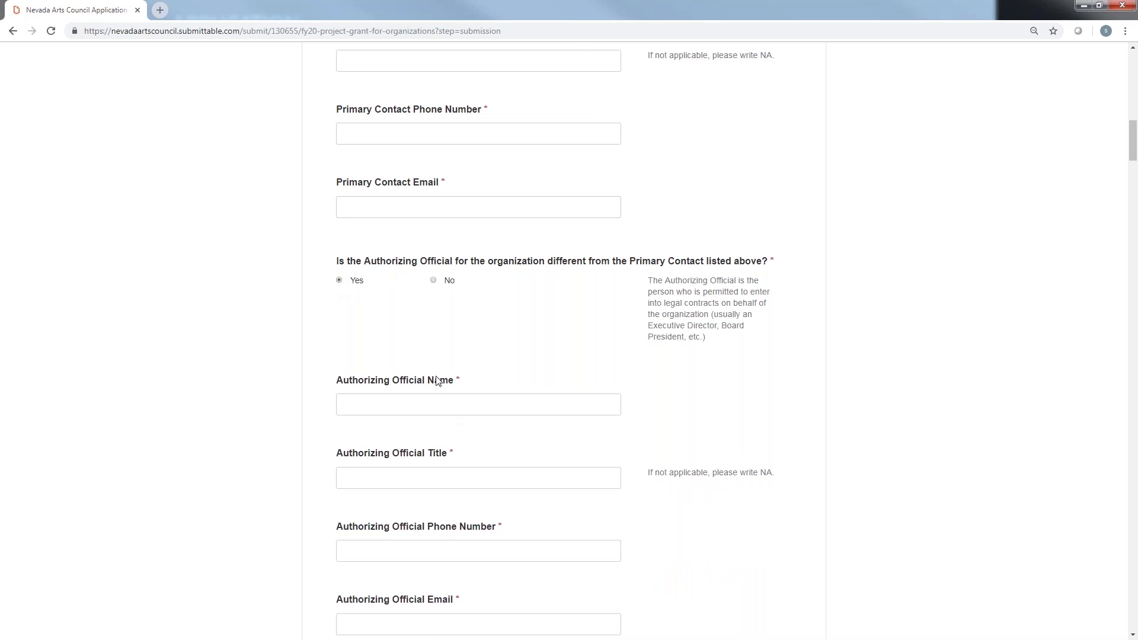
{"action": "left_click", "coordinate": [434, 281]}
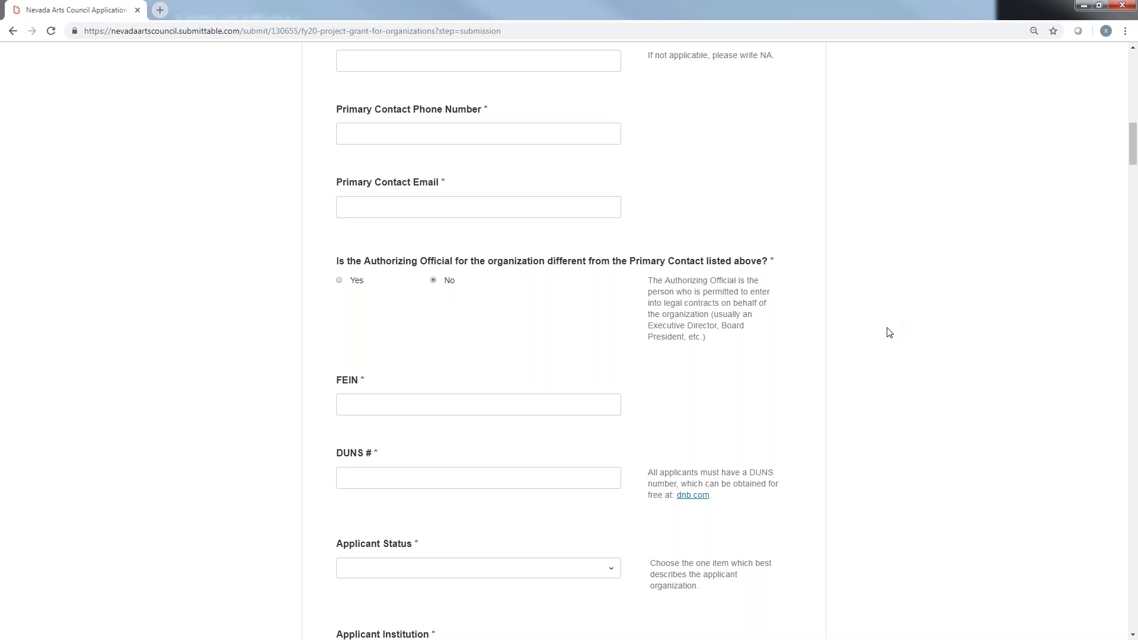
In the Eligibility section, tick the statements about having read the guidelines and being a 501(c)(3) incorporated in Nevada
{"action": "scroll", "coordinate": [884, 333], "scroll_direction": "down", "scroll_amount": 2}
{"action": "scroll", "coordinate": [885, 335], "scroll_direction": "down", "scroll_amount": 7}
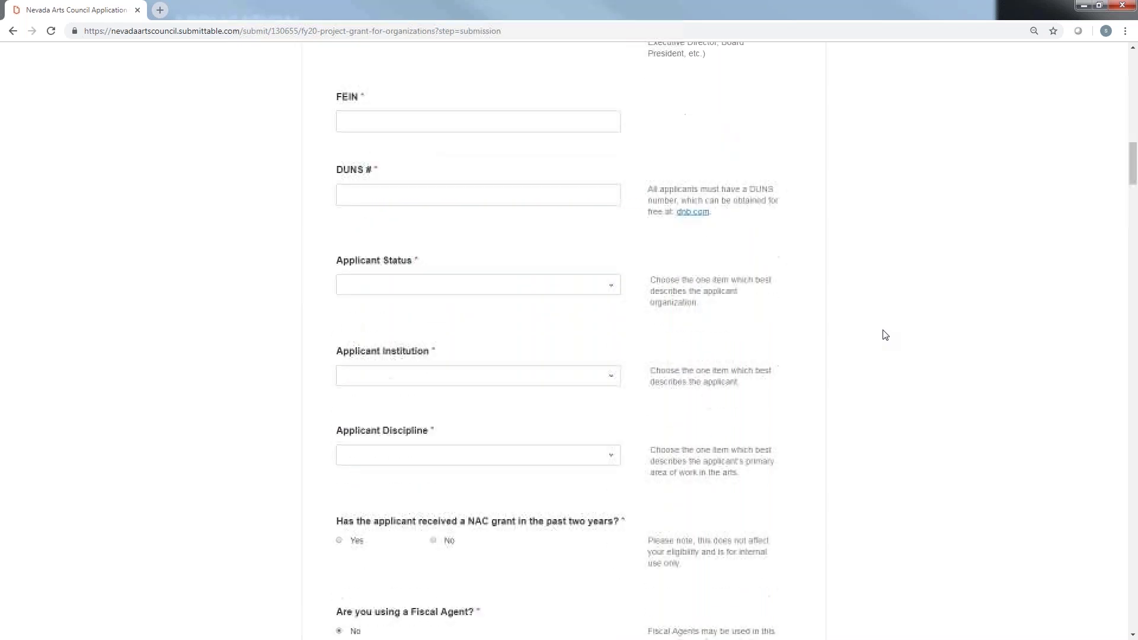
{"action": "scroll", "coordinate": [885, 337], "scroll_direction": "down", "scroll_amount": 6}
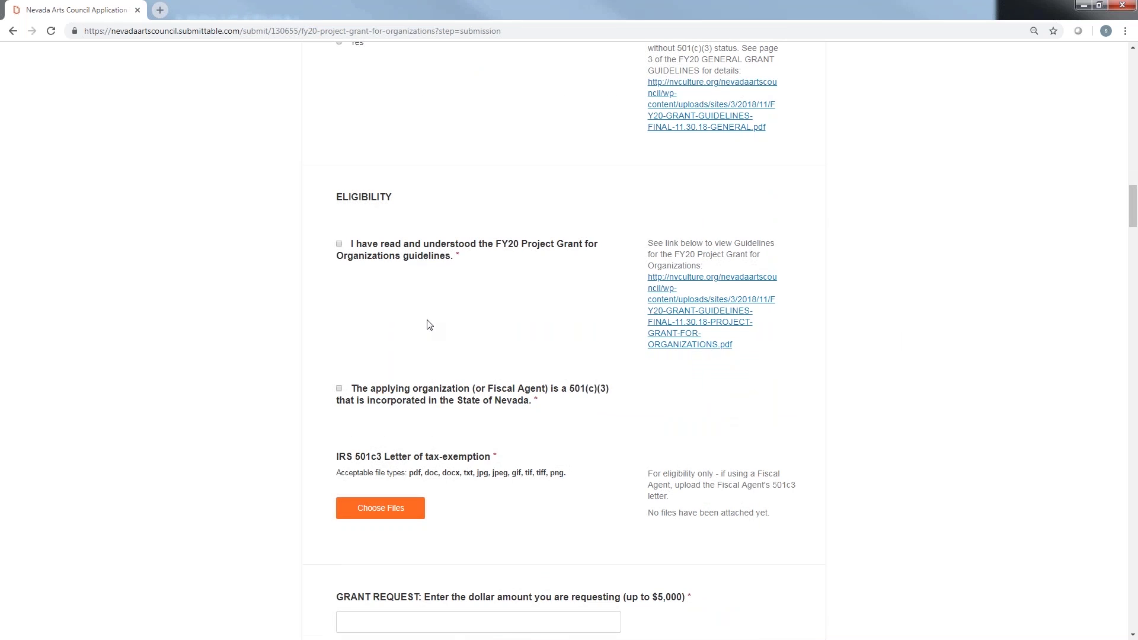
{"action": "scroll", "coordinate": [865, 345], "scroll_direction": "down", "scroll_amount": 1}
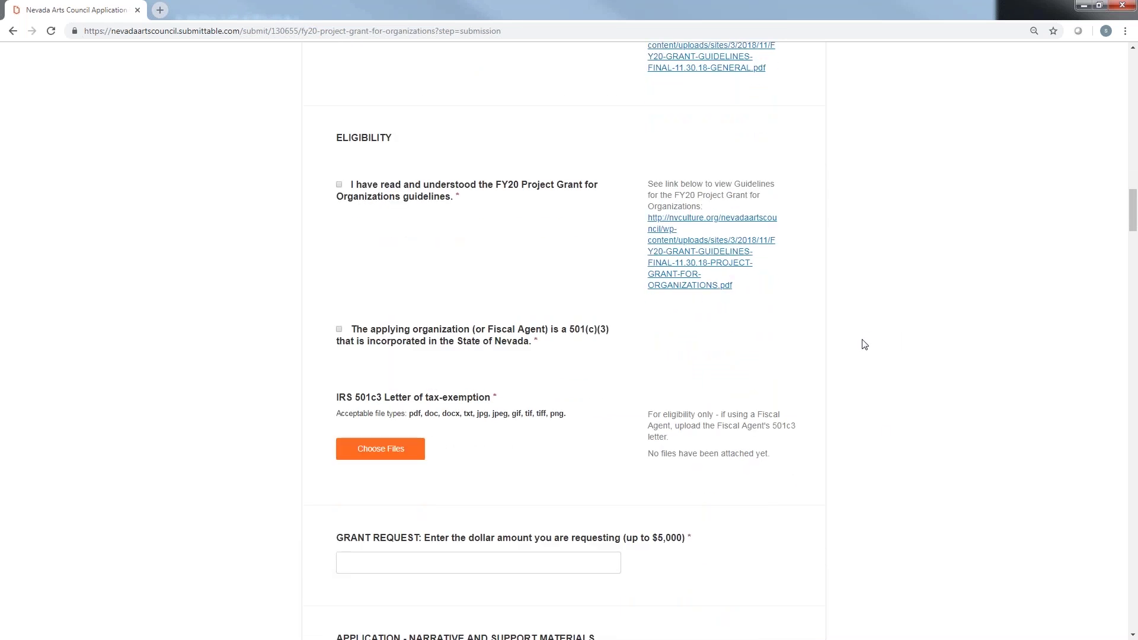
{"action": "left_click", "coordinate": [340, 185]}
{"action": "left_click", "coordinate": [340, 330]}
Examine the review criteria and narrative questions of Section A: Project Planning and Management
{"action": "scroll", "coordinate": [871, 341], "scroll_direction": "down", "scroll_amount": 1}
{"action": "scroll", "coordinate": [872, 345], "scroll_direction": "down", "scroll_amount": 9}
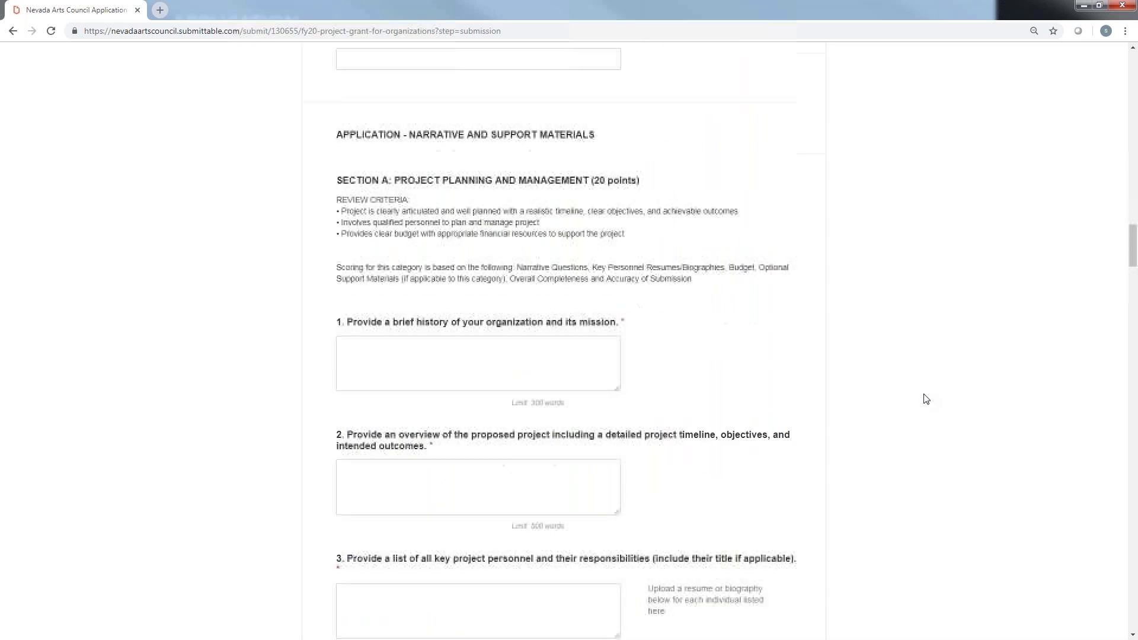
{"action": "scroll", "coordinate": [927, 399], "scroll_direction": "down", "scroll_amount": 1}
{"action": "scroll", "coordinate": [926, 399], "scroll_direction": "up", "scroll_amount": 1}
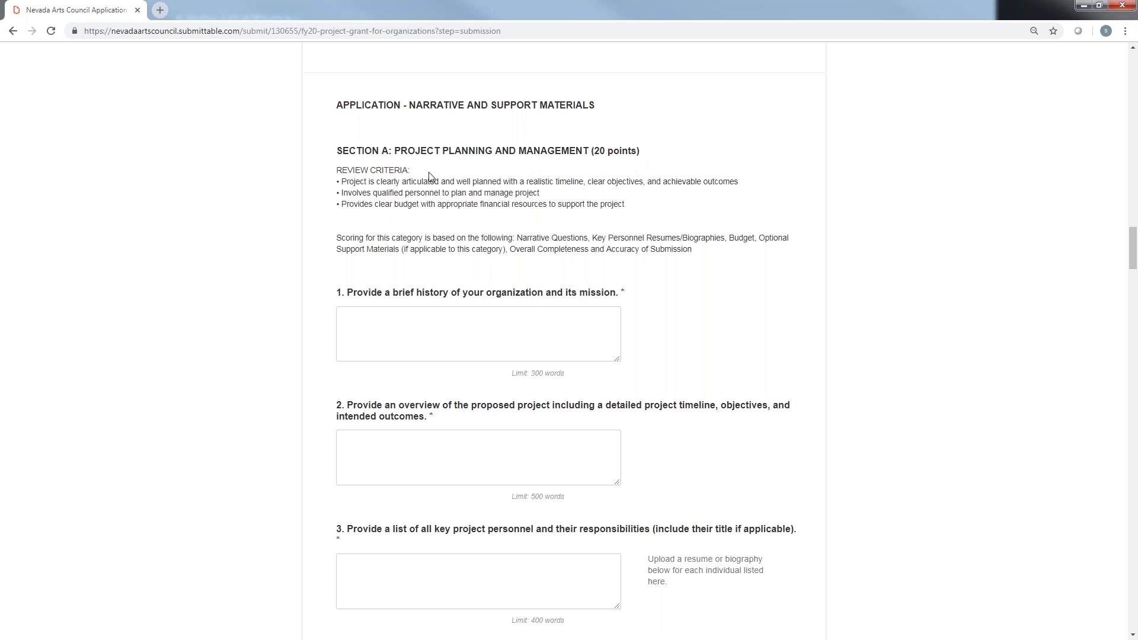
{"action": "left_click_drag", "start_coordinate": [336, 172], "coordinate": [656, 221]}
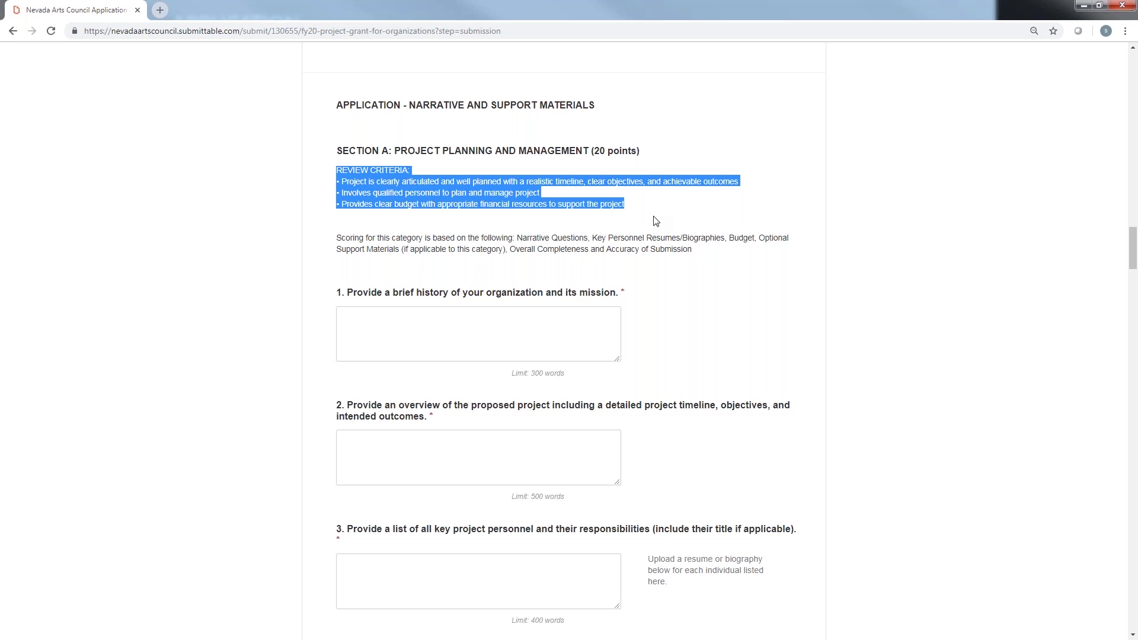
{"action": "left_click", "coordinate": [656, 221]}
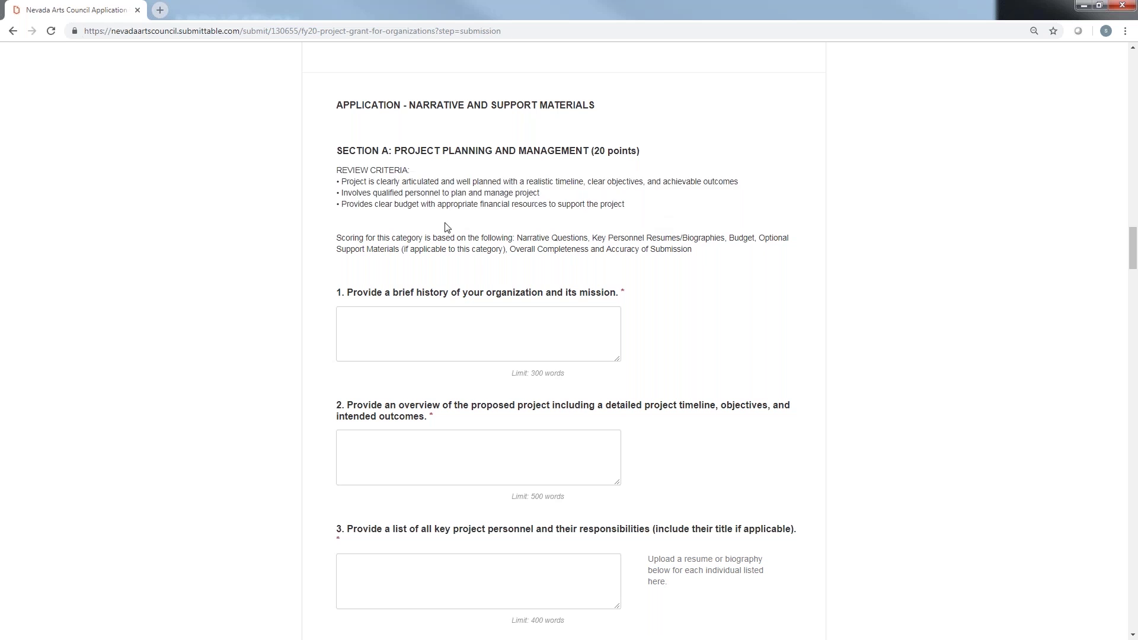
Examine Section A's scoring basis, the key personnel question, the resume upload requirements and the project budget instructions
{"action": "left_click_drag", "start_coordinate": [336, 242], "coordinate": [698, 255]}
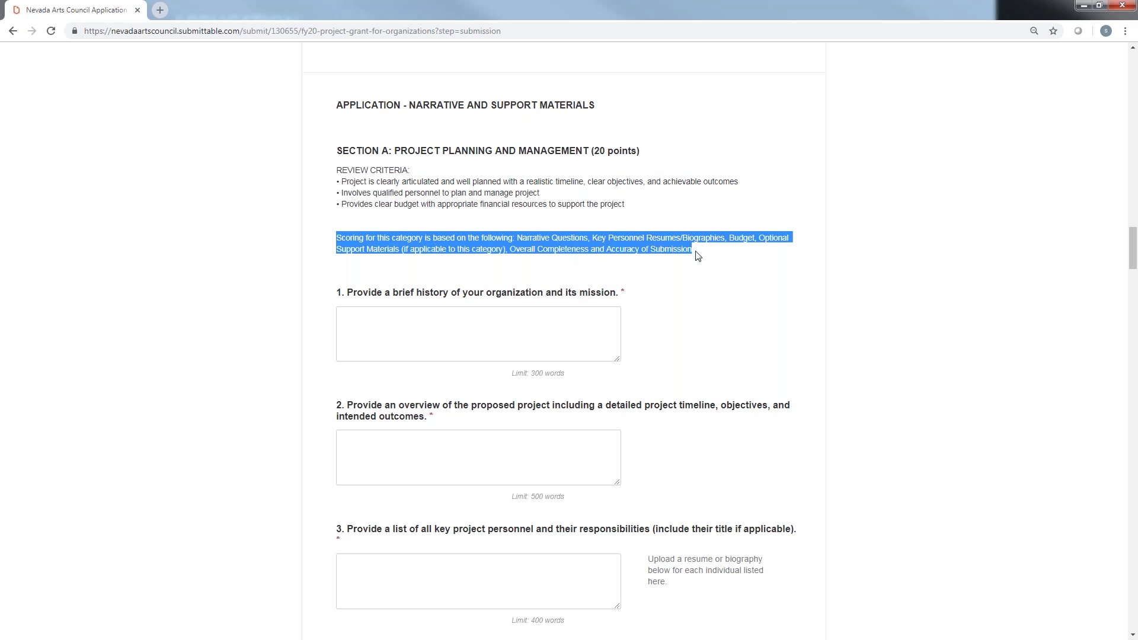
{"action": "left_click", "coordinate": [332, 248]}
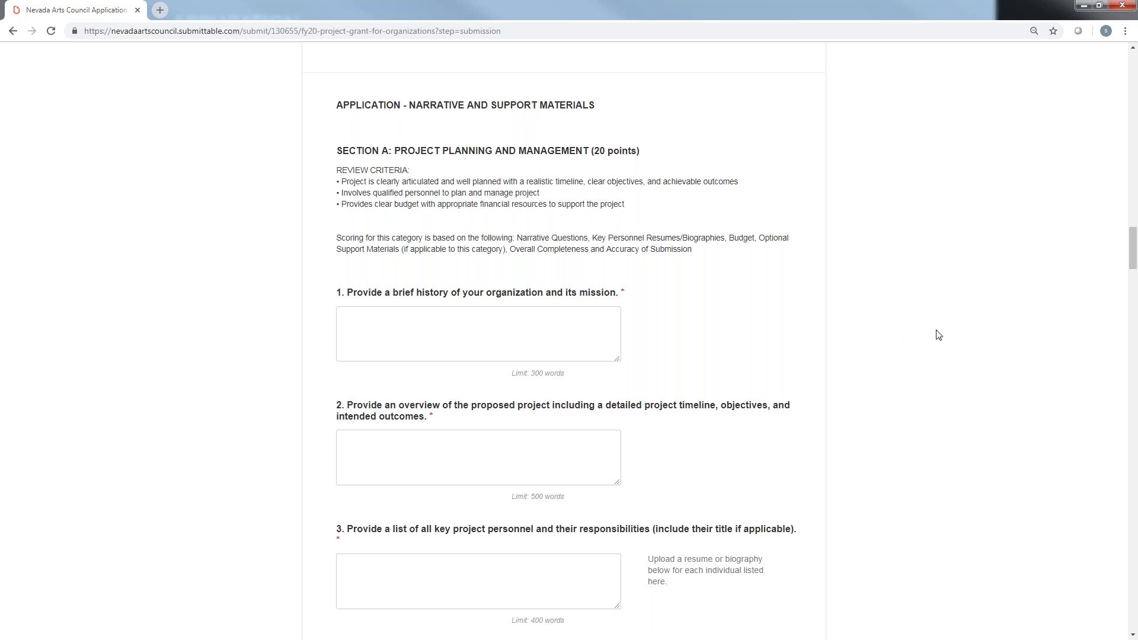
{"action": "scroll", "coordinate": [936, 333], "scroll_direction": "down", "scroll_amount": 5}
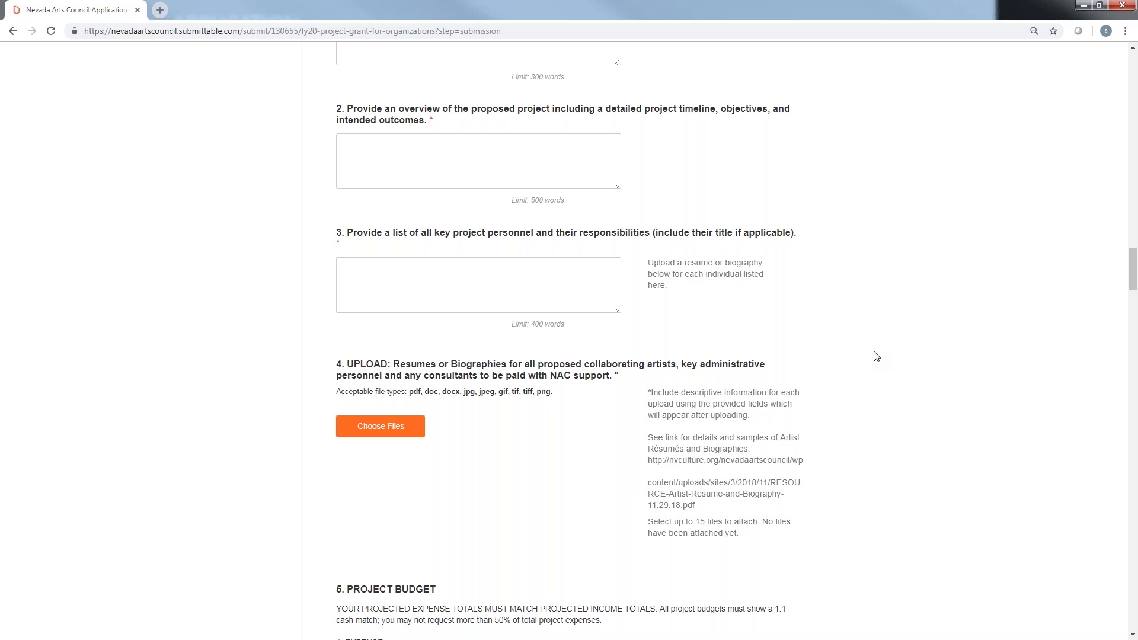
{"action": "left_click", "coordinate": [432, 278]}
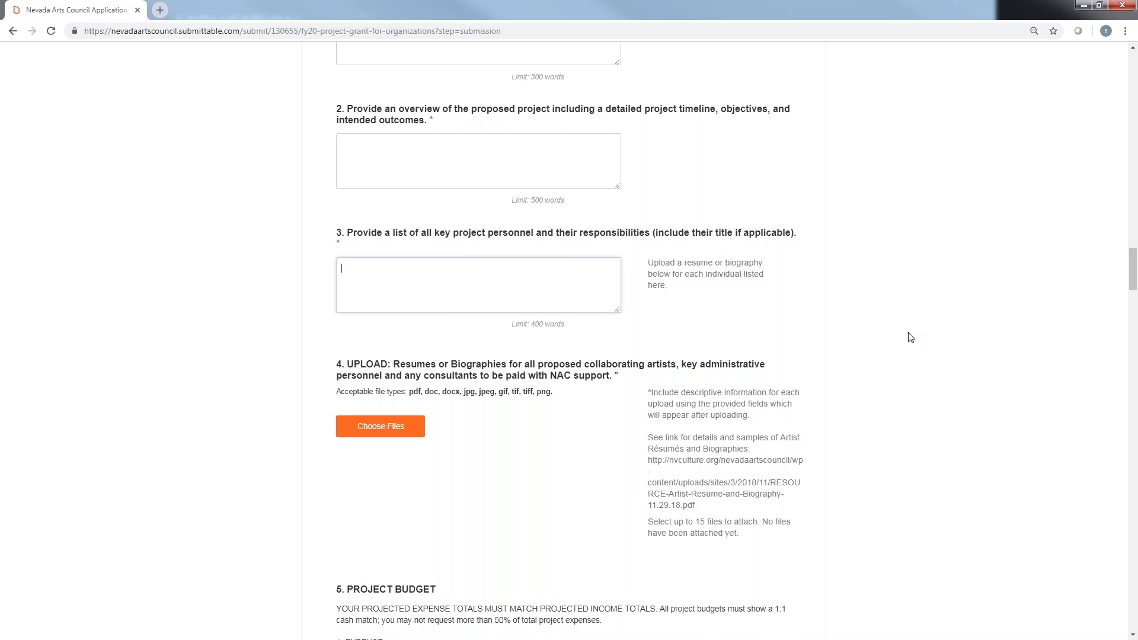
{"action": "scroll", "coordinate": [916, 362], "scroll_direction": "down", "scroll_amount": 2}
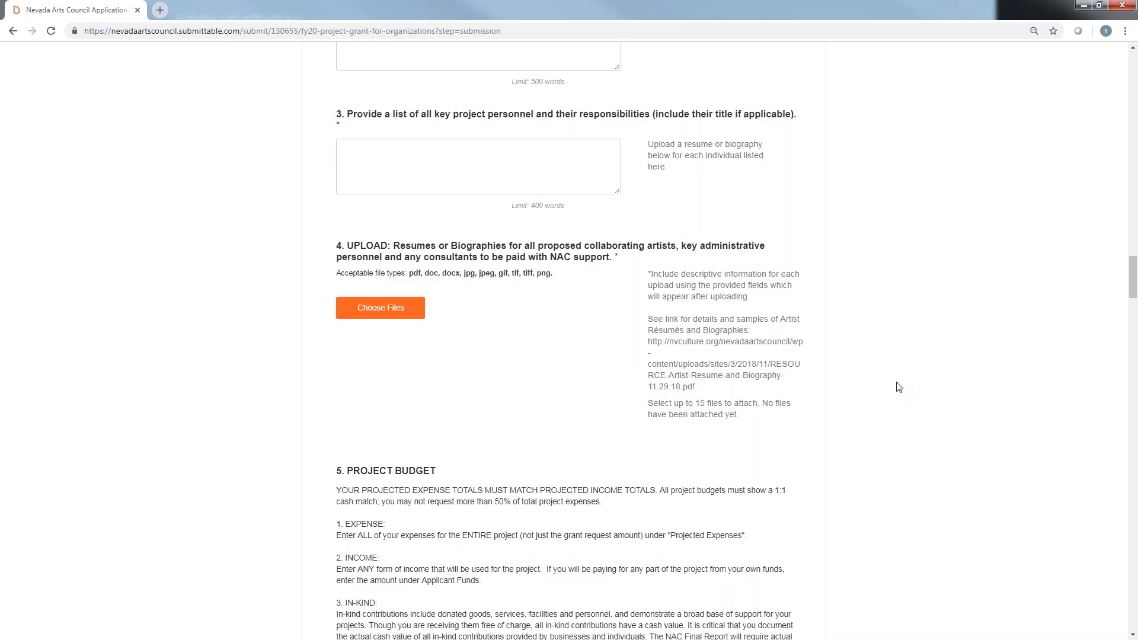
{"action": "scroll", "coordinate": [908, 377], "scroll_direction": "down", "scroll_amount": 3}
{"action": "scroll", "coordinate": [901, 393], "scroll_direction": "down", "scroll_amount": 6}
{"action": "scroll", "coordinate": [902, 394], "scroll_direction": "down", "scroll_amount": 2}
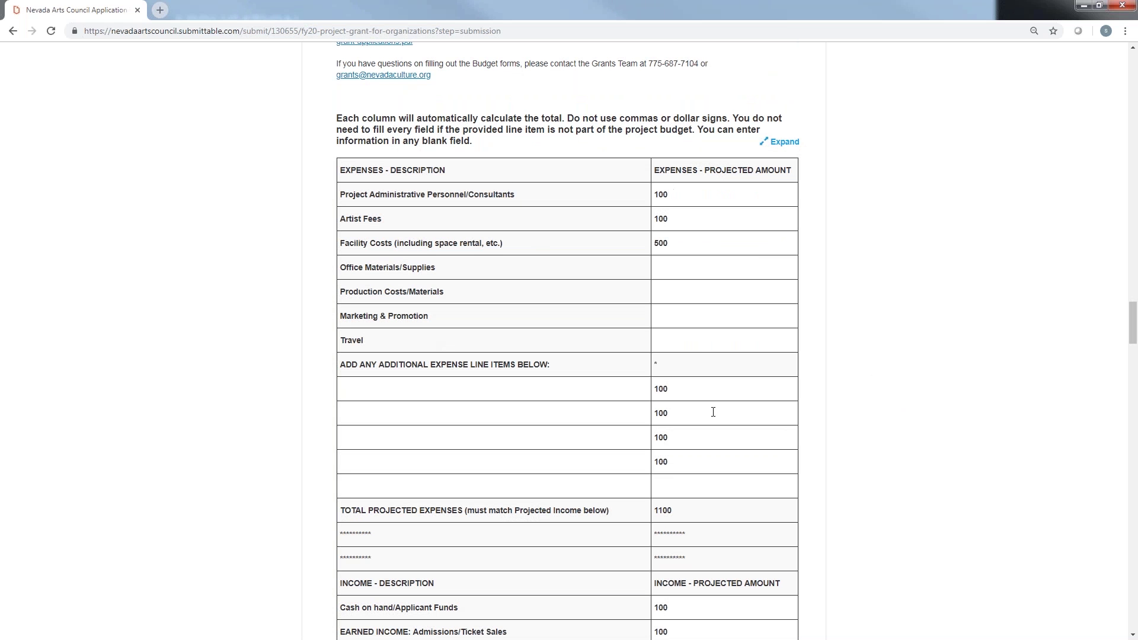
Enter projected expenses of 100 for Office Materials/Supplies and 100 for Production Costs/Materials, and check the total projected expenses
{"action": "left_click", "coordinate": [698, 513]}
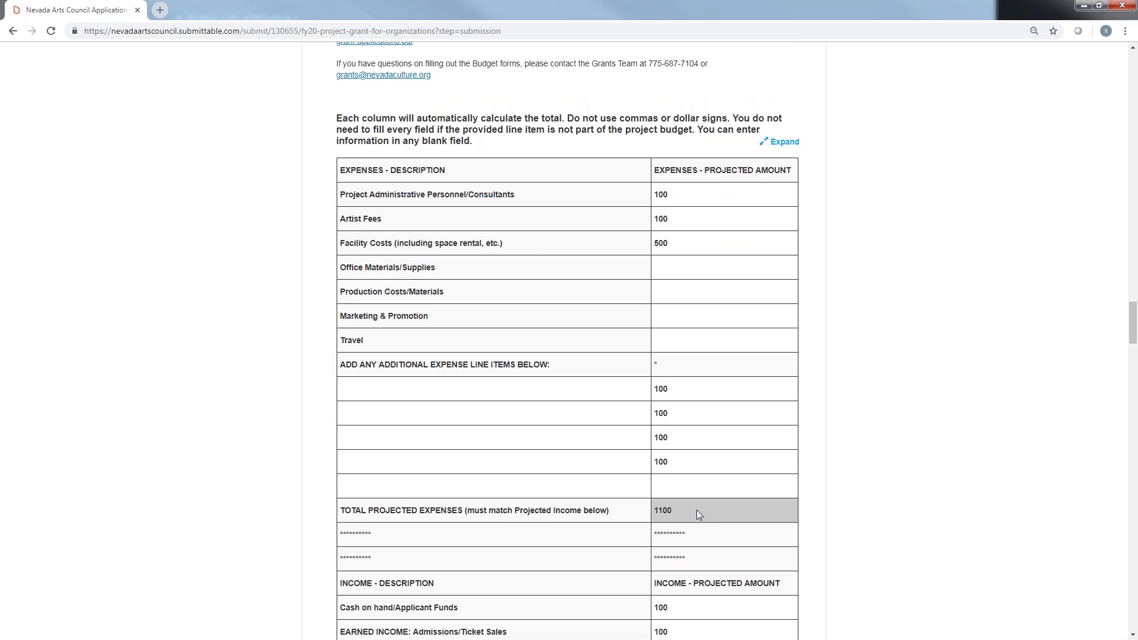
{"action": "left_click", "coordinate": [615, 509]}
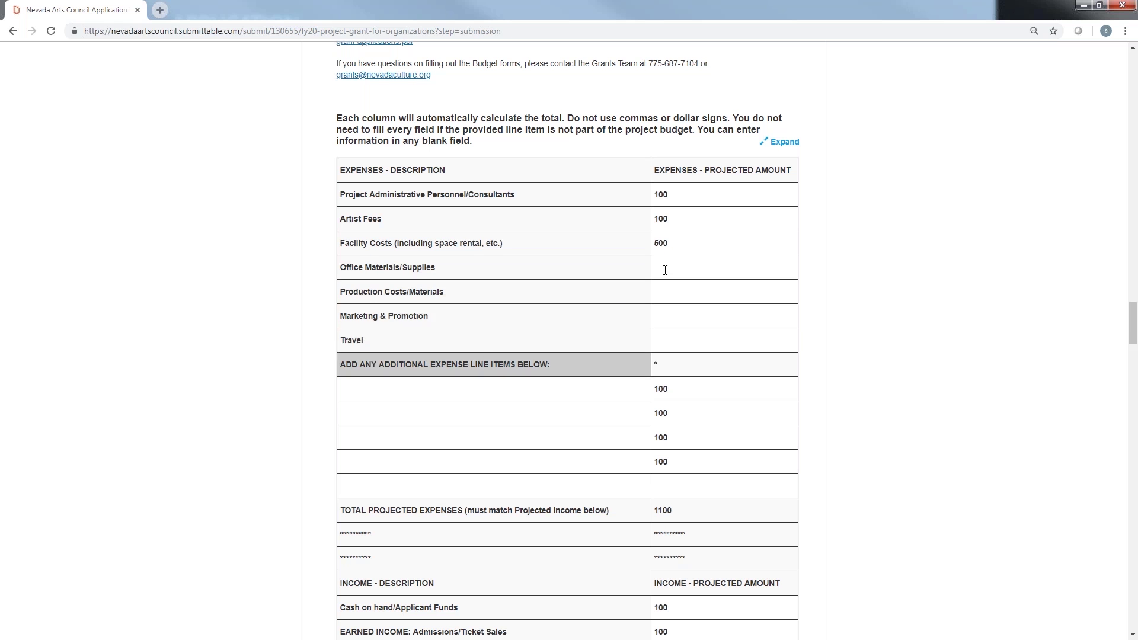
{"action": "left_click", "coordinate": [699, 271]}
{"action": "type", "text": "100"}
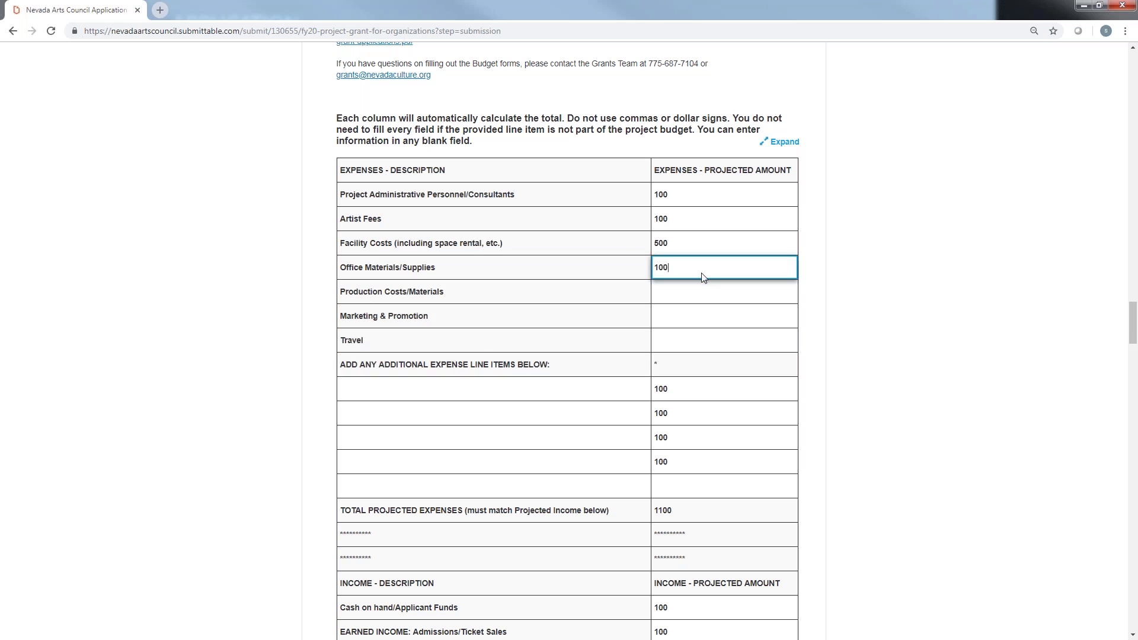
{"action": "key", "text": "Tab"}
{"action": "type", "text": "100"}
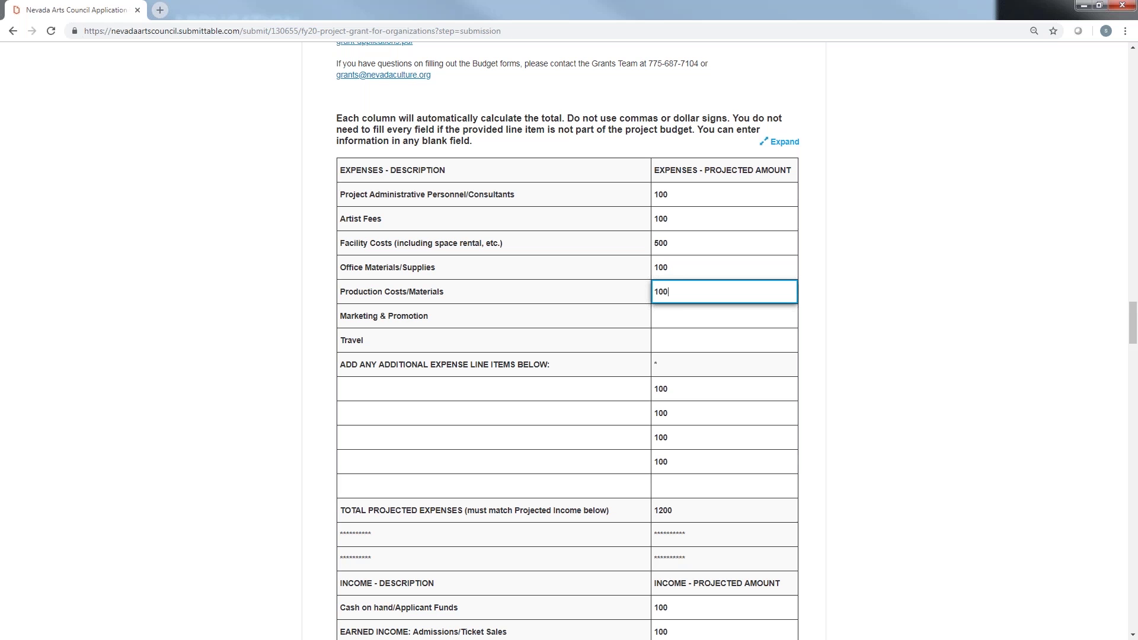
{"action": "key", "text": "Tab"}
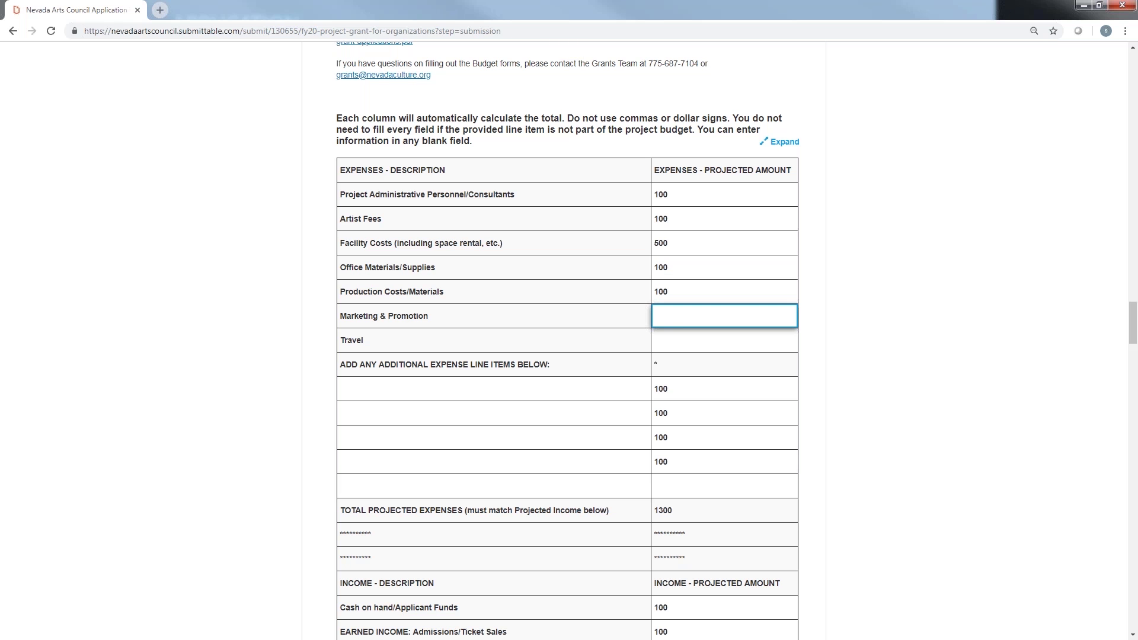
{"action": "left_click", "coordinate": [691, 516]}
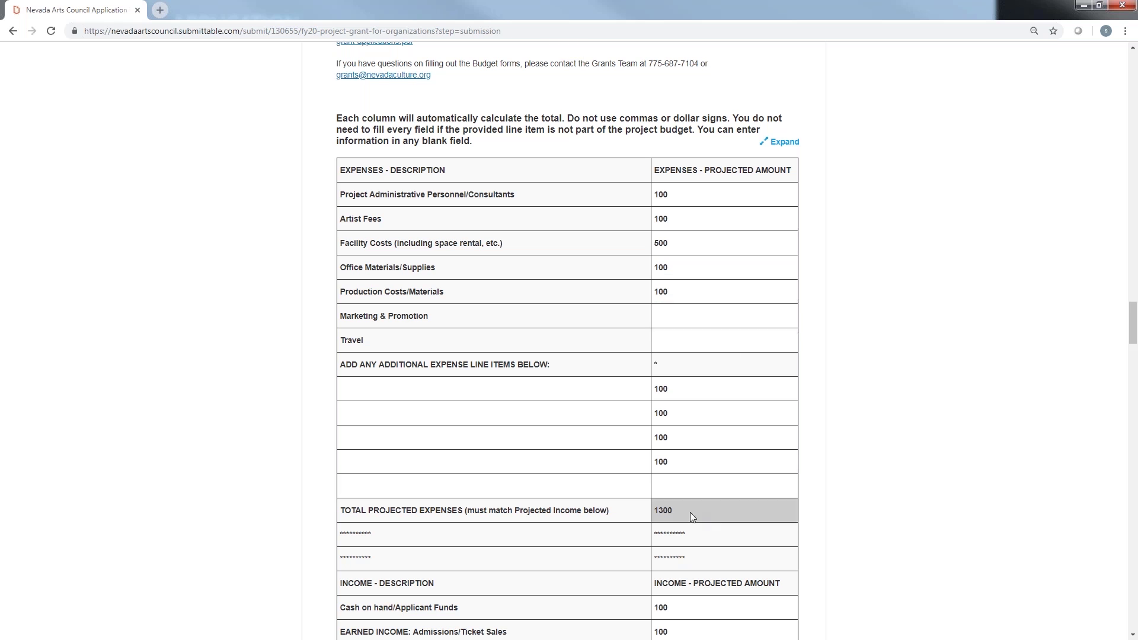
Clear the projected amounts from the four unnamed additional expense line items
{"action": "left_click", "coordinate": [685, 463]}
{"action": "key", "text": "BackSpace"}
{"action": "key", "text": "BackSpace"}
{"action": "key", "text": "BackSpace"}
{"action": "left_click", "coordinate": [681, 436]}
{"action": "key", "text": "BackSpace"}
{"action": "key", "text": "BackSpace"}
{"action": "key", "text": "BackSpace"}
{"action": "left_click", "coordinate": [679, 415]}
{"action": "key", "text": "BackSpace"}
{"action": "key", "text": "BackSpace"}
{"action": "key", "text": "BackSpace"}
{"action": "left_click", "coordinate": [676, 390]}
{"action": "key", "text": "BackSpace"}
{"action": "key", "text": "BackSpace"}
{"action": "key", "text": "BackSpace"}
Add the expense line item "Specific Materials/Supplies" with a projected amount of 500 in the first additional row
{"action": "left_click", "coordinate": [536, 389]}
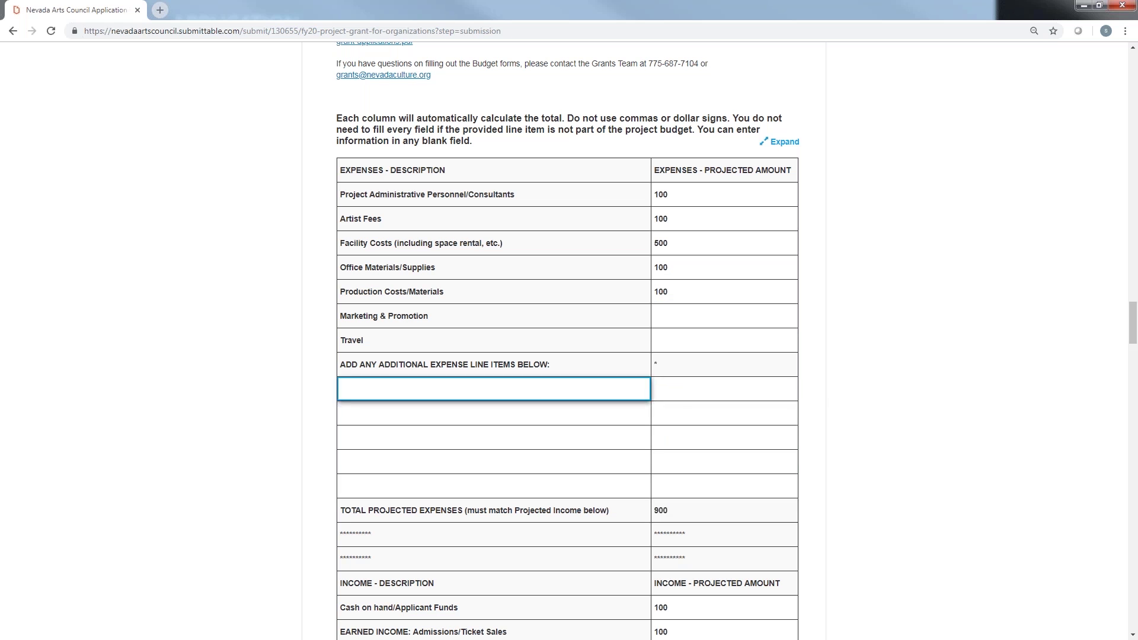
{"action": "left_click", "coordinate": [541, 418]}
{"action": "left_click", "coordinate": [540, 439]}
{"action": "left_click", "coordinate": [506, 393]}
{"action": "type", "text": "Specific Materials/Supplies"}
{"action": "left_click", "coordinate": [692, 391]}
{"action": "type", "text": "500"}
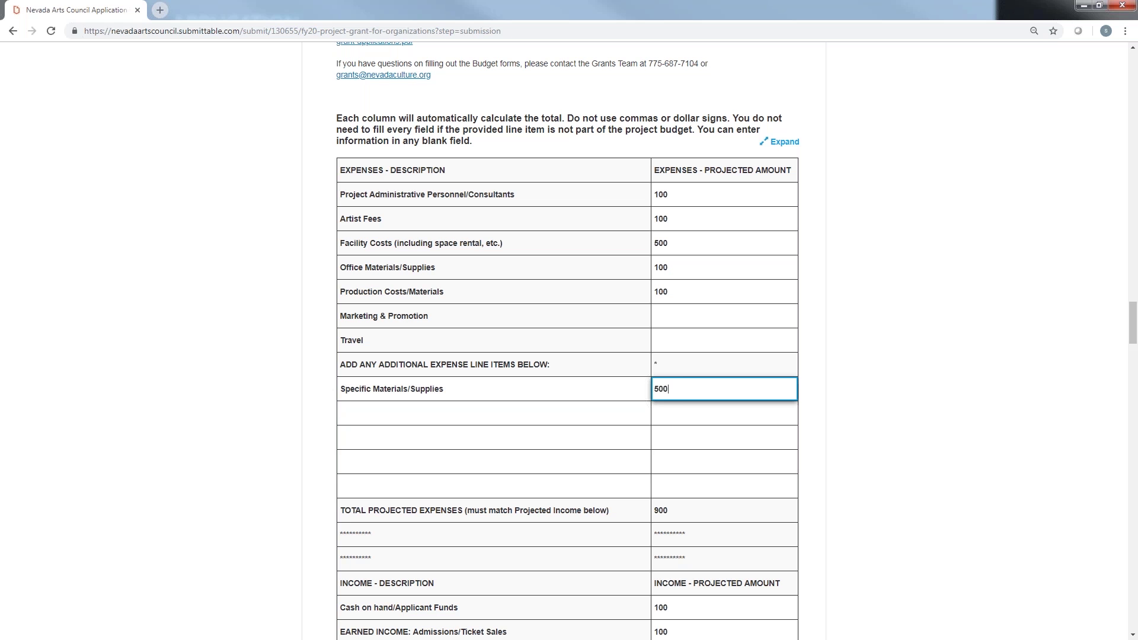
{"action": "left_click", "coordinate": [697, 409]}
{"action": "left_click", "coordinate": [712, 511]}
{"action": "left_click", "coordinate": [710, 487]}
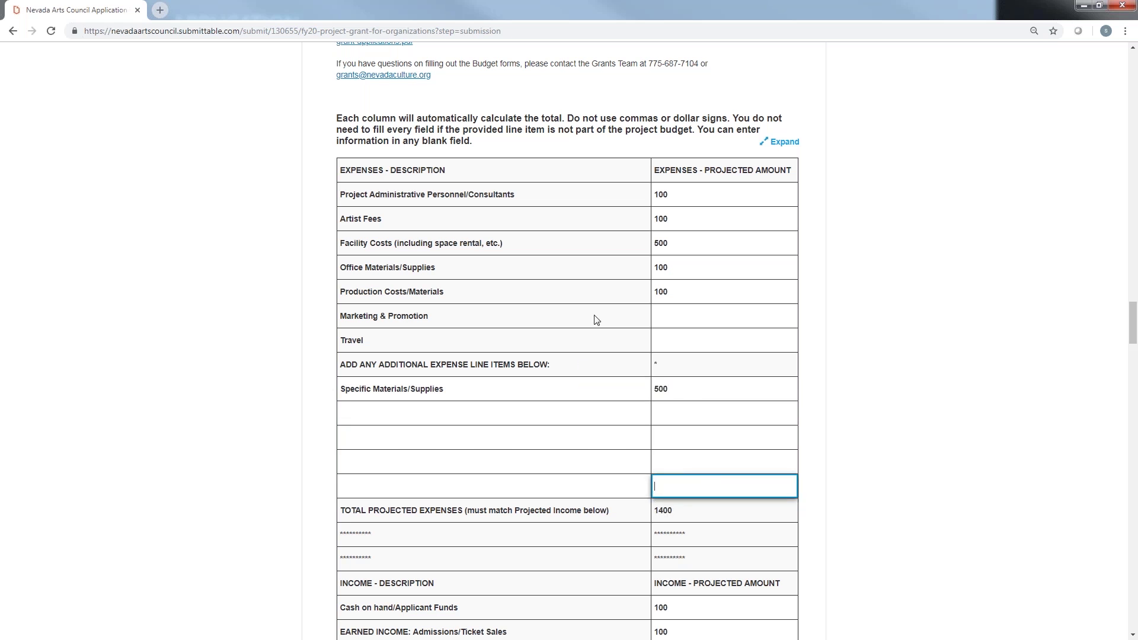
{"action": "left_click", "coordinate": [682, 317]}
{"action": "left_click", "coordinate": [693, 338]}
{"action": "left_click", "coordinate": [694, 318]}
{"action": "left_click", "coordinate": [689, 341]}
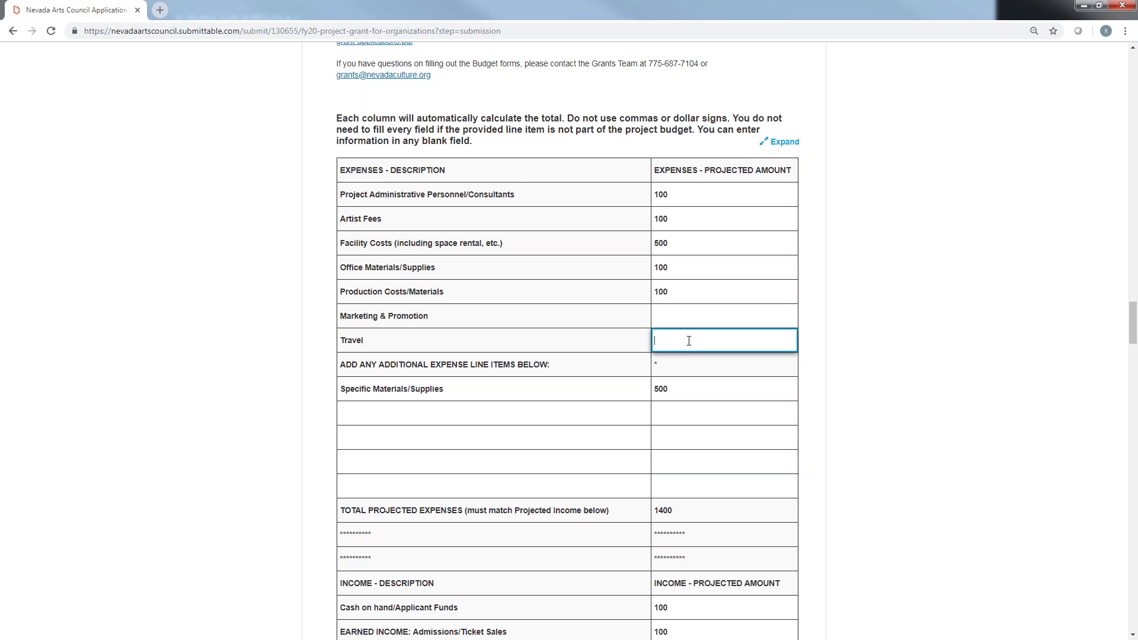
{"action": "left_click", "coordinate": [691, 316]}
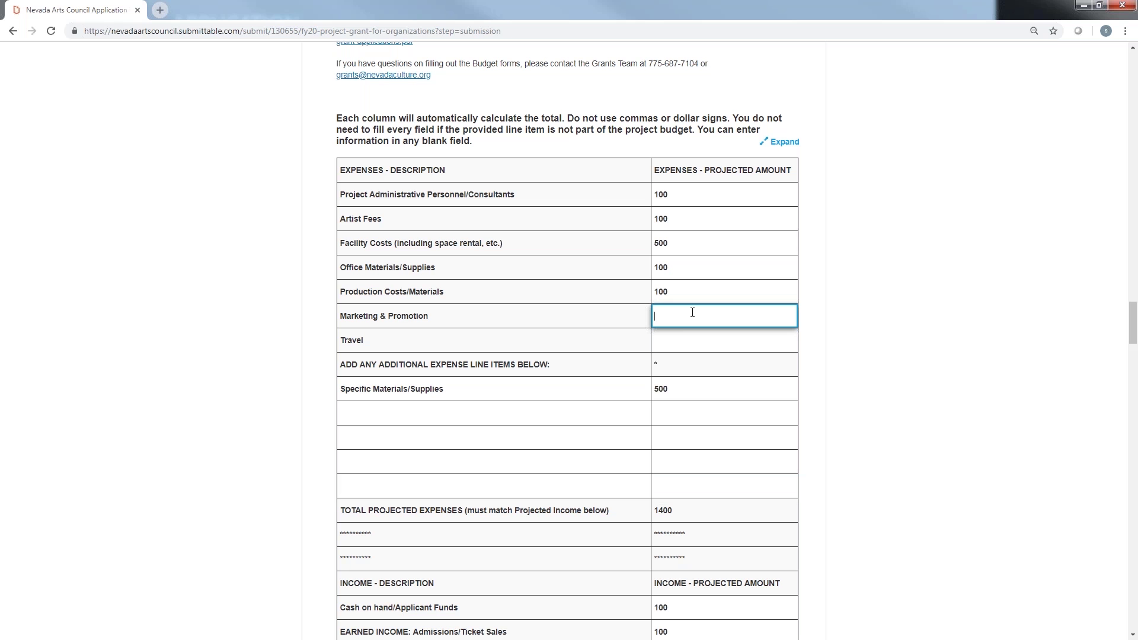
Examine the budget's income and in-kind sections, comparing total income with total projected expenses, and read question 6 on NAC funding
{"action": "scroll", "coordinate": [765, 383], "scroll_direction": "down", "scroll_amount": 1}
{"action": "scroll", "coordinate": [827, 414], "scroll_direction": "down", "scroll_amount": 6}
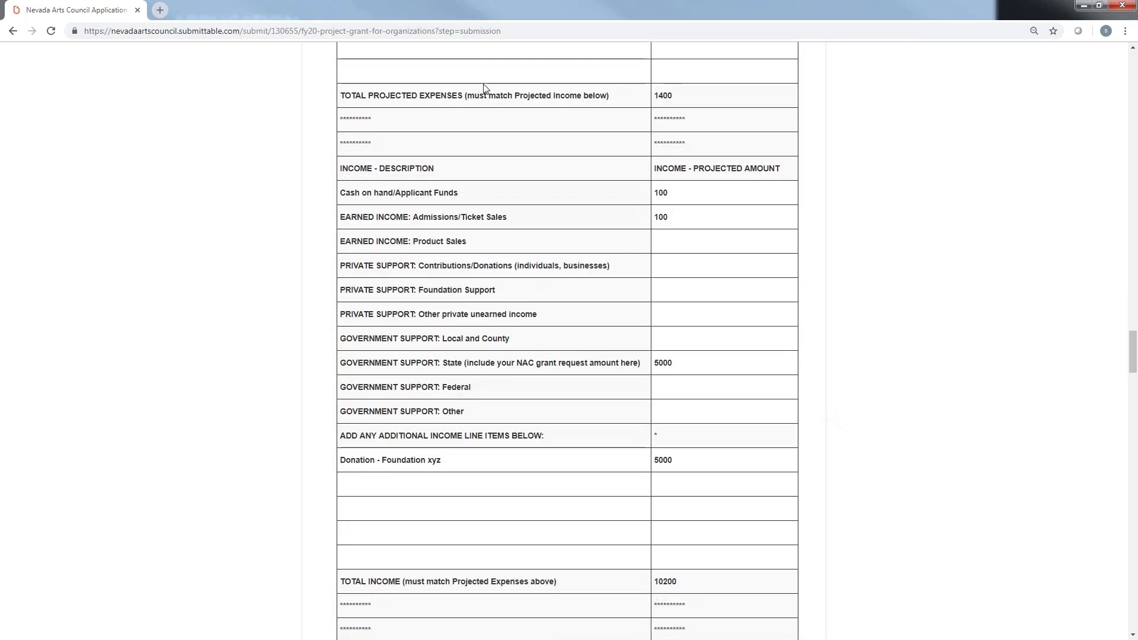
{"action": "left_click", "coordinate": [686, 243]}
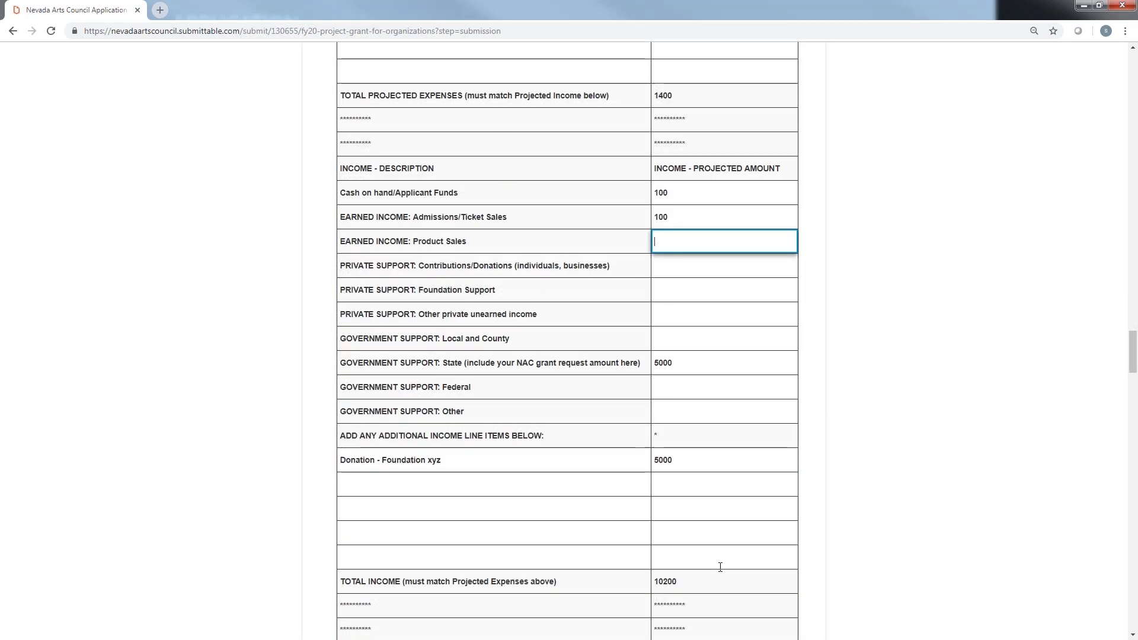
{"action": "left_click", "coordinate": [715, 585]}
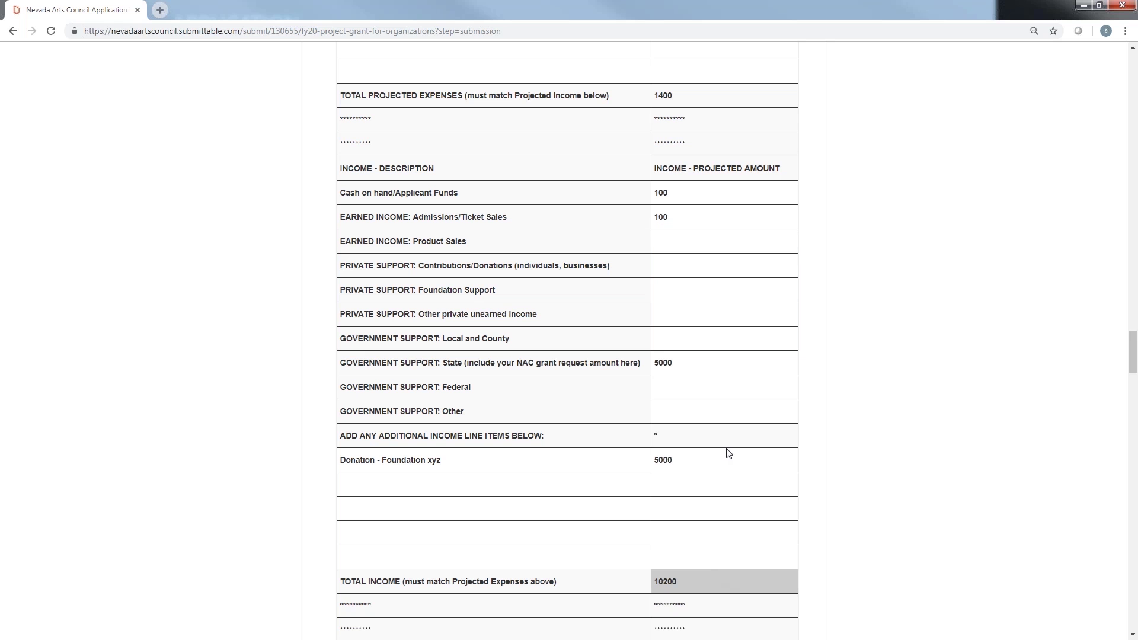
{"action": "scroll", "coordinate": [729, 452], "scroll_direction": "down", "scroll_amount": 3}
{"action": "scroll", "coordinate": [427, 326], "scroll_direction": "down", "scroll_amount": 4}
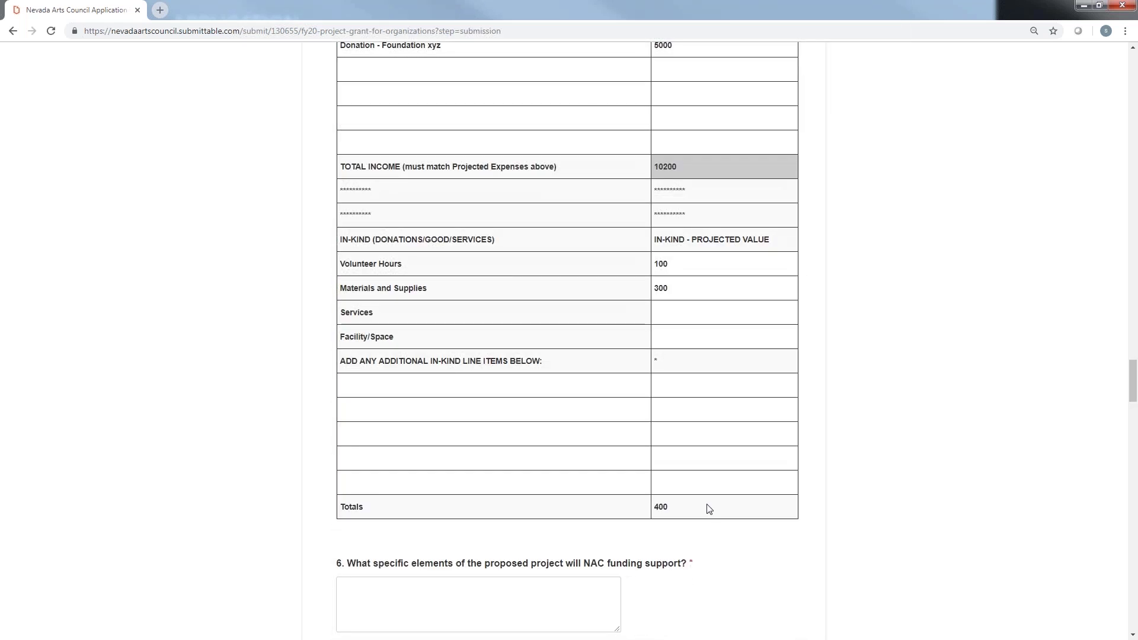
{"action": "scroll", "coordinate": [813, 353], "scroll_direction": "up", "scroll_amount": 8}
{"action": "scroll", "coordinate": [817, 359], "scroll_direction": "up", "scroll_amount": 2}
{"action": "scroll", "coordinate": [816, 358], "scroll_direction": "down", "scroll_amount": 7}
{"action": "scroll", "coordinate": [815, 370], "scroll_direction": "down", "scroll_amount": 4}
{"action": "scroll", "coordinate": [788, 403], "scroll_direction": "down", "scroll_amount": 3}
{"action": "left_click", "coordinate": [459, 360]}
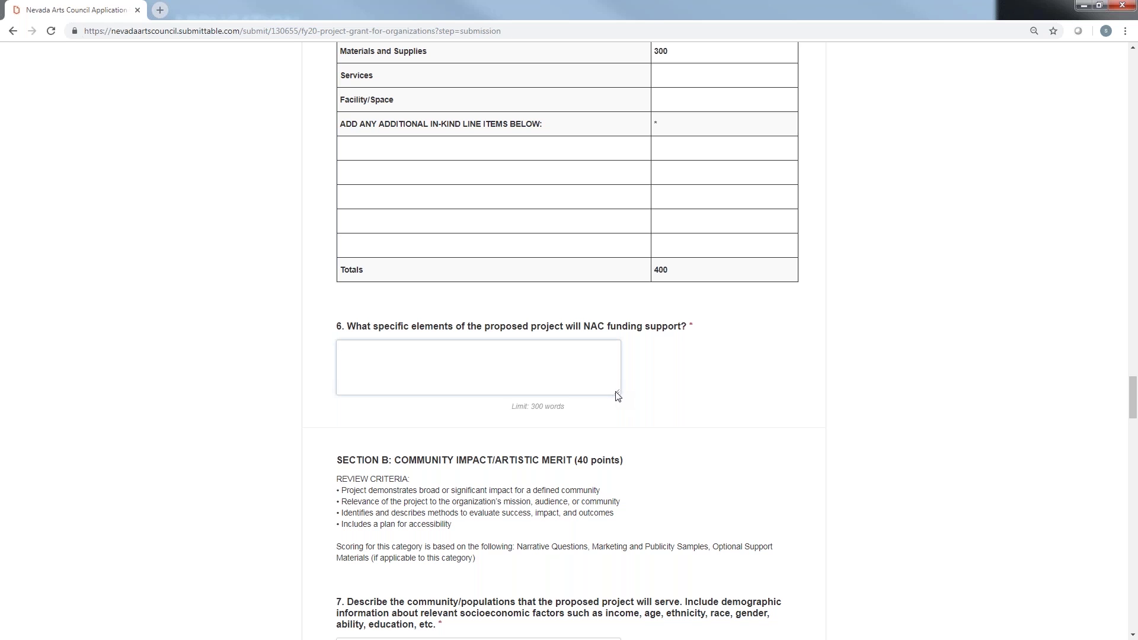
{"action": "left_click", "coordinate": [734, 399]}
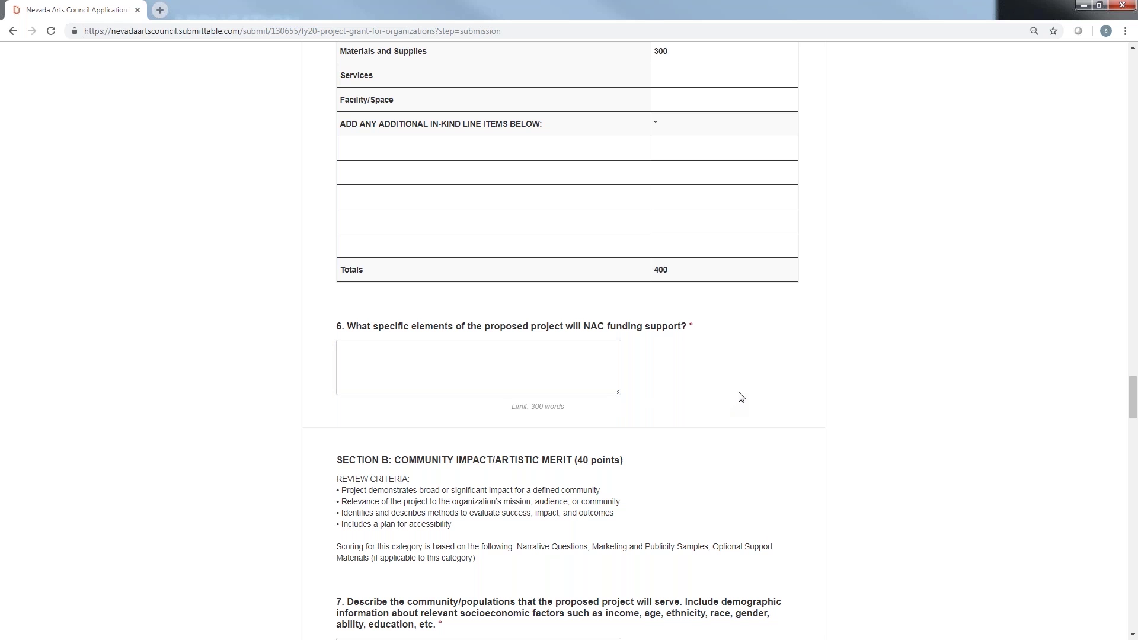
Remove Desert.jpg from the question 9 Marketing and Publicity Samples upload in Section B
{"action": "scroll", "coordinate": [741, 396], "scroll_direction": "down", "scroll_amount": 4}
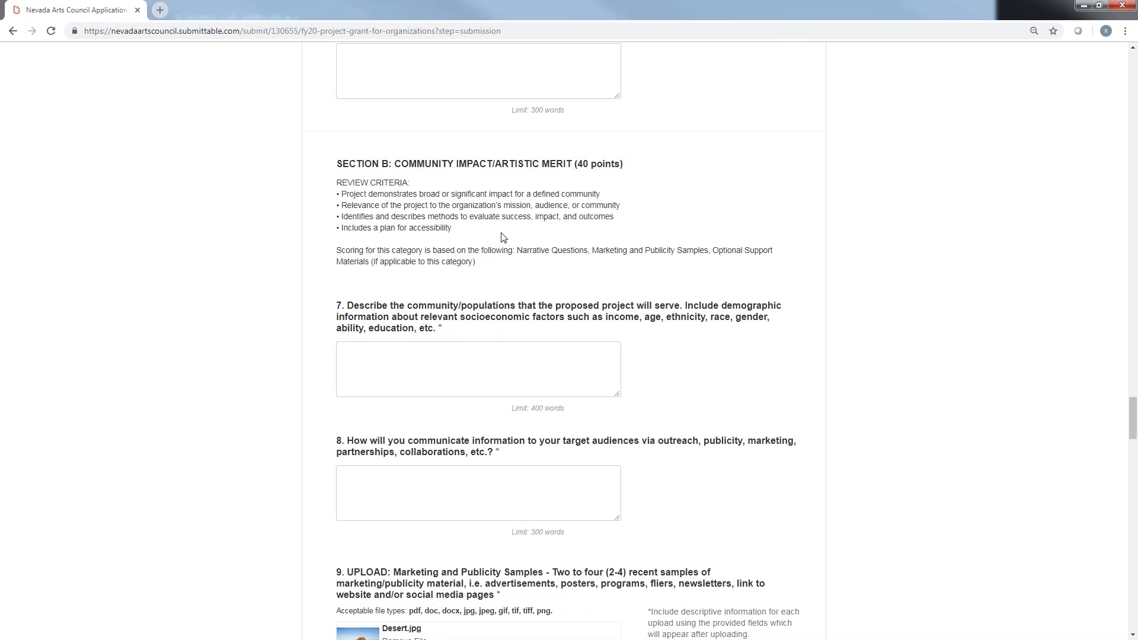
{"action": "scroll", "coordinate": [794, 261], "scroll_direction": "down", "scroll_amount": 1}
{"action": "scroll", "coordinate": [795, 260], "scroll_direction": "down", "scroll_amount": 1}
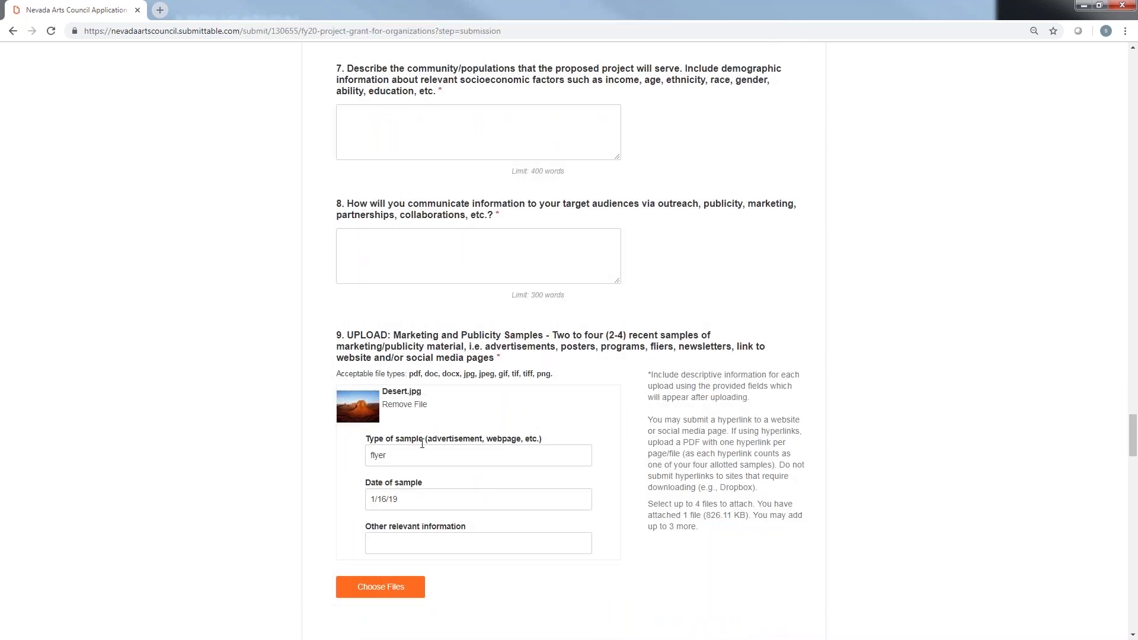
{"action": "left_click", "coordinate": [405, 406]}
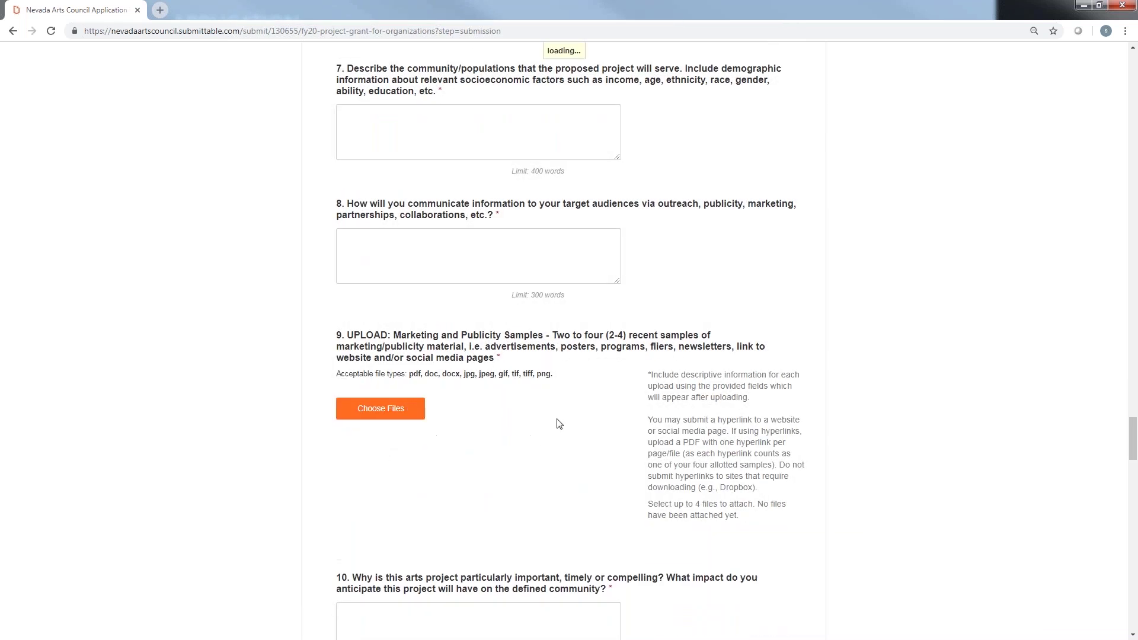
{"action": "scroll", "coordinate": [288, 403], "scroll_direction": "down", "scroll_amount": 3}
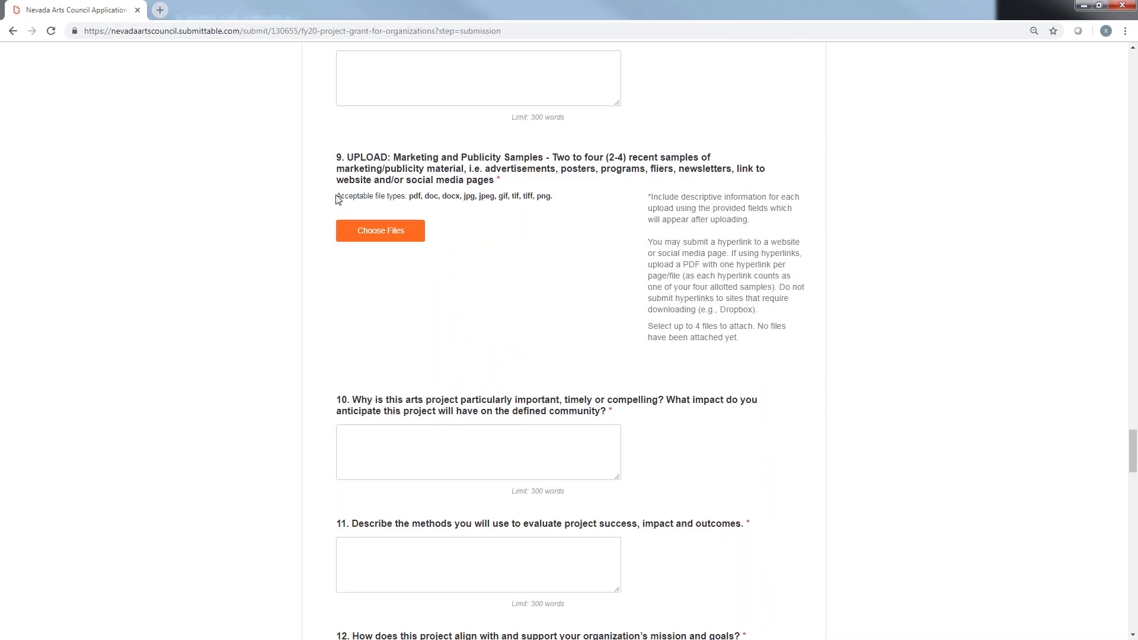
Check the acceptable file types for question 9 and attach Chrysanthemum.jpg from Sample Pictures as a marketing sample
{"action": "left_click_drag", "start_coordinate": [337, 200], "coordinate": [567, 199]}
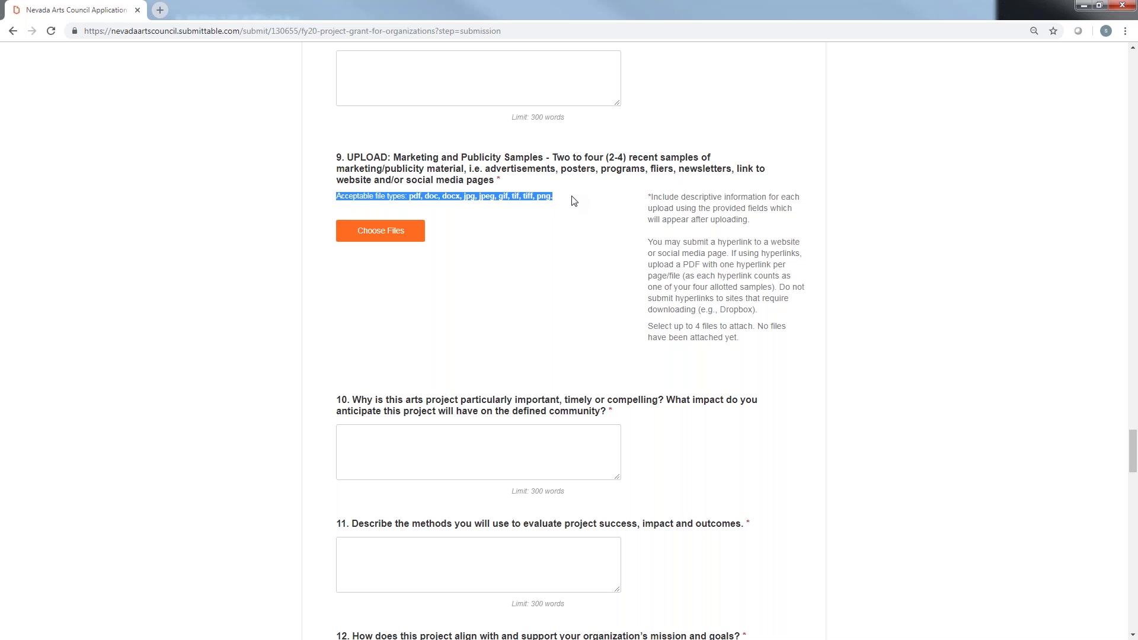
{"action": "left_click", "coordinate": [567, 204]}
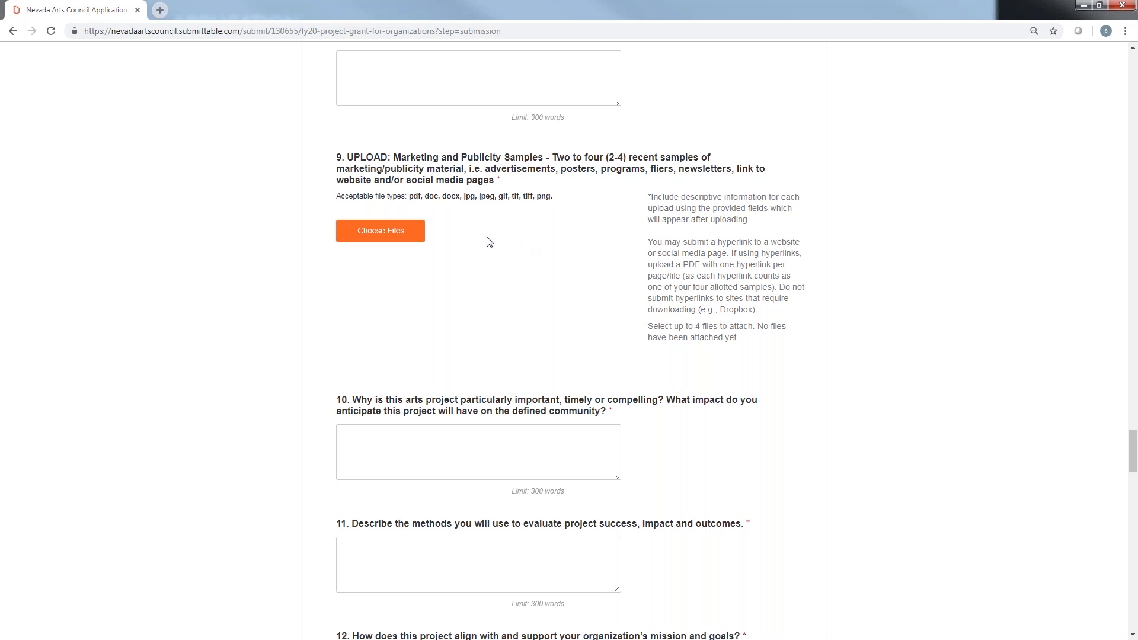
{"action": "left_click", "coordinate": [370, 237]}
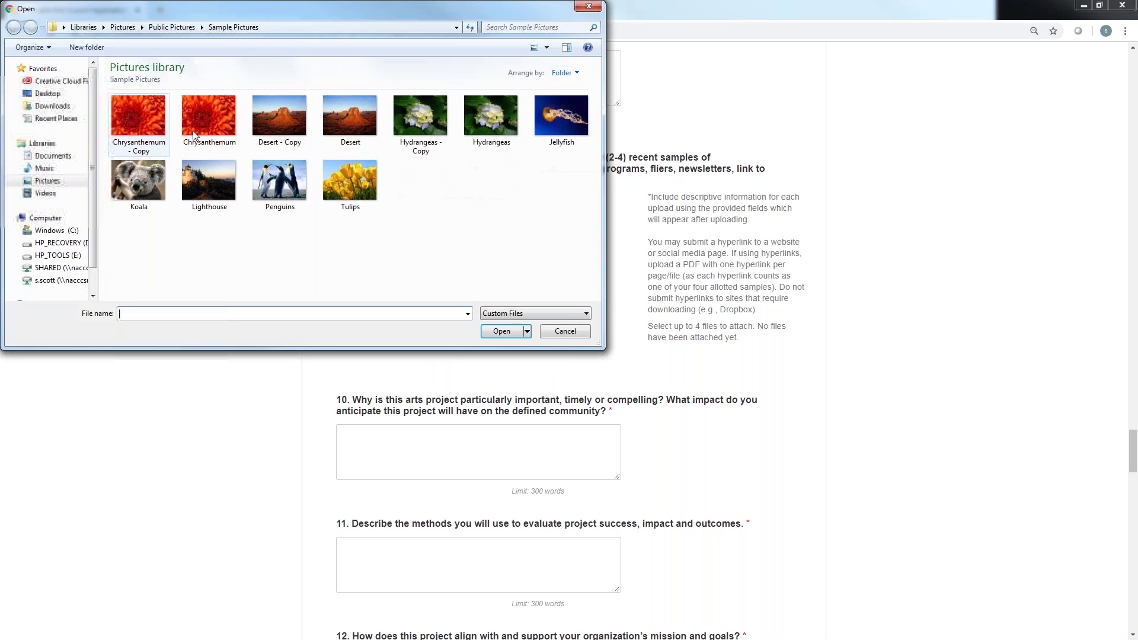
{"action": "double_click", "coordinate": [209, 178]}
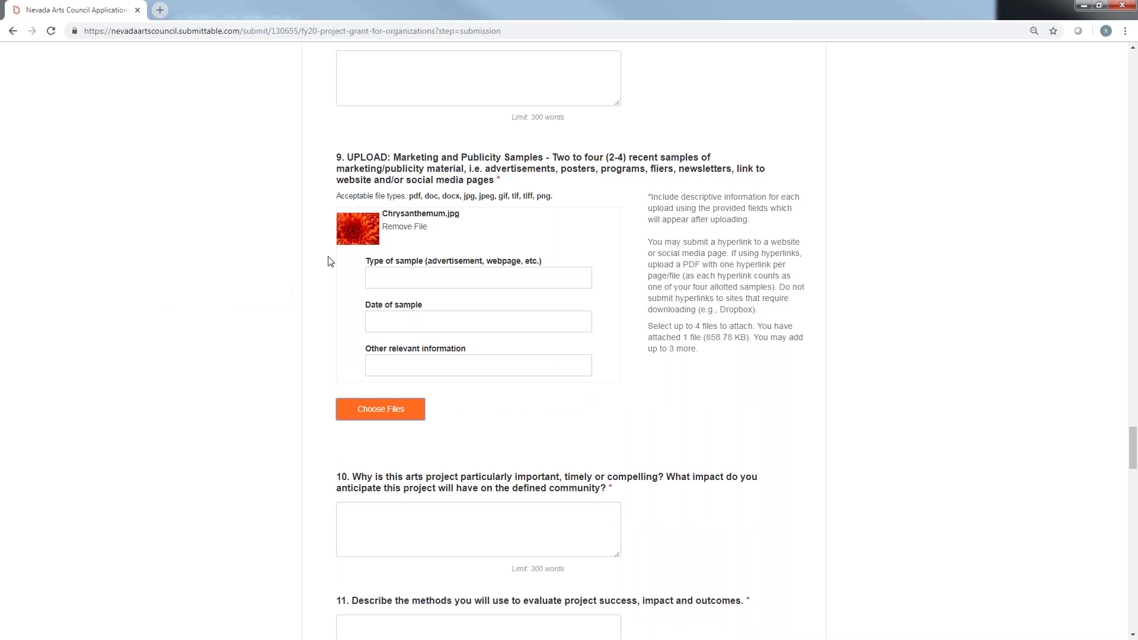
Describe the Chrysanthemum.jpg sample with type "Advertisement", date 1/17/19 and other relevant information "artist name"
{"action": "mouse_move", "coordinate": [349, 242]}
{"action": "left_click", "coordinate": [389, 282]}
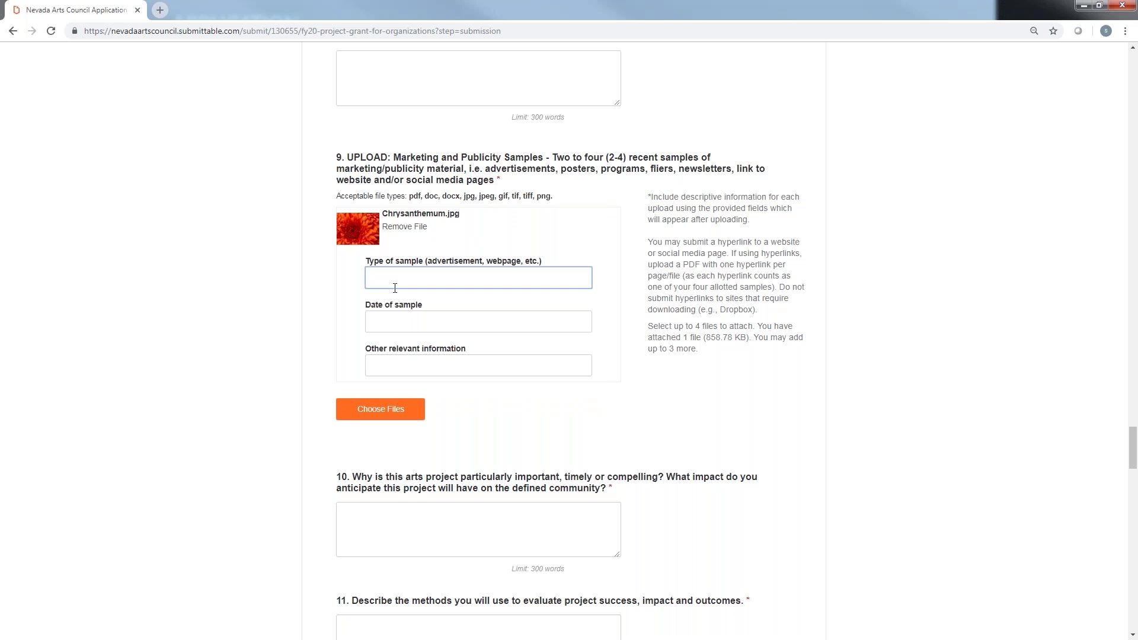
{"action": "key", "text": "Tab"}
{"action": "key", "text": "Tab"}
{"action": "left_click", "coordinate": [409, 280]}
{"action": "type", "text": "Advertisement"}
{"action": "left_click", "coordinate": [472, 319]}
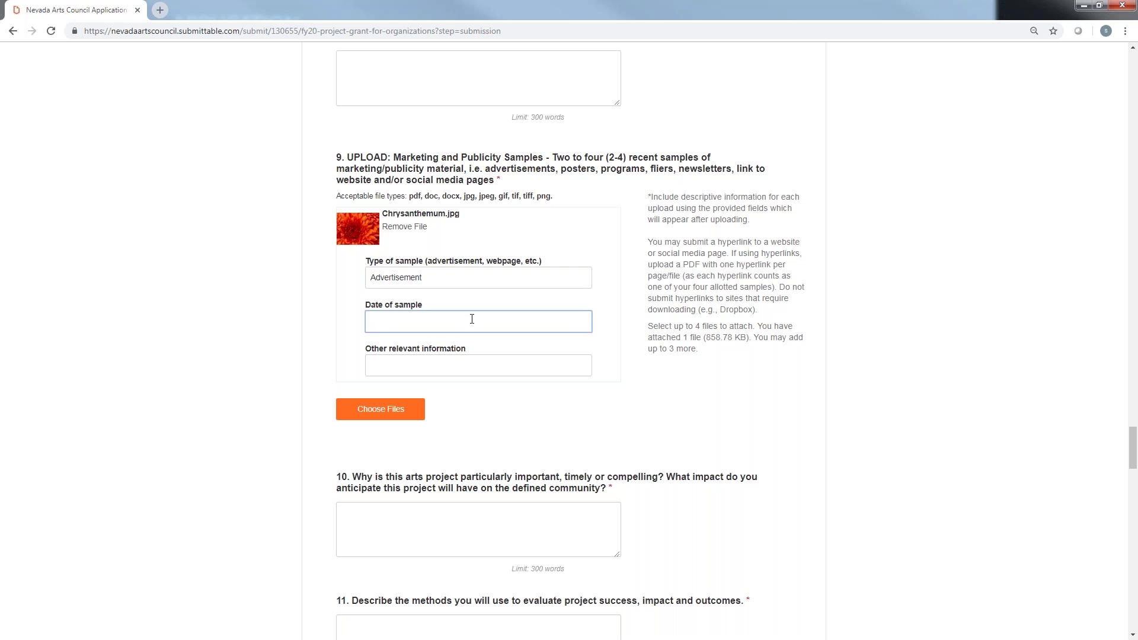
{"action": "type", "text": "1/17/19"}
{"action": "left_click", "coordinate": [485, 365]}
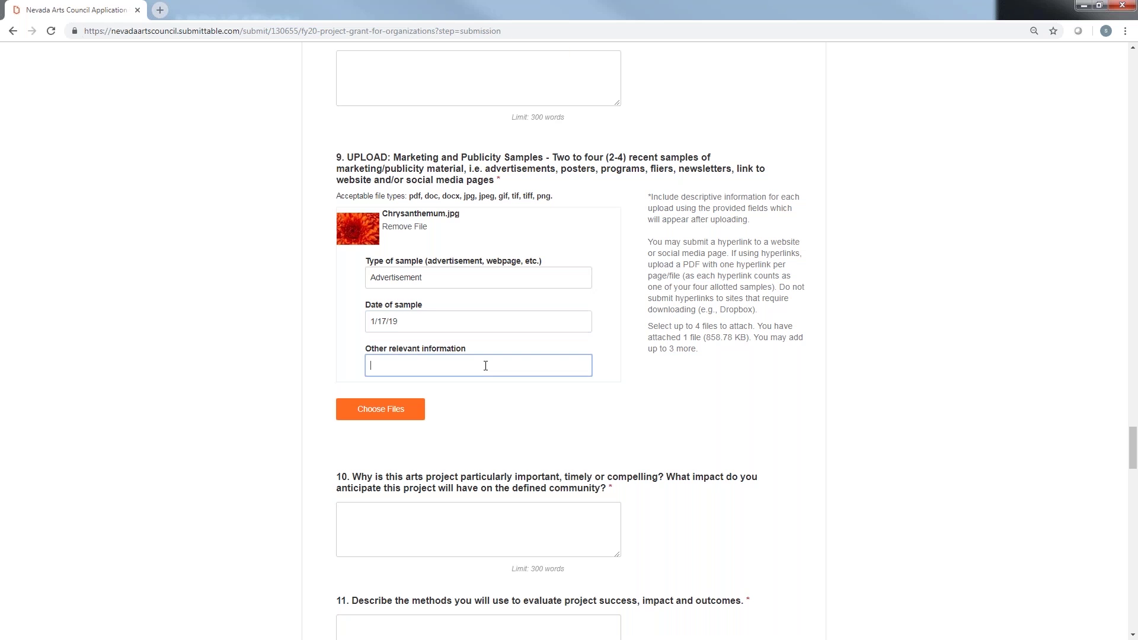
{"action": "type", "text": "artist name"}
{"action": "left_click", "coordinate": [515, 280]}
{"action": "left_click", "coordinate": [516, 327]}
{"action": "left_click", "coordinate": [535, 366]}
{"action": "left_click", "coordinate": [566, 402]}
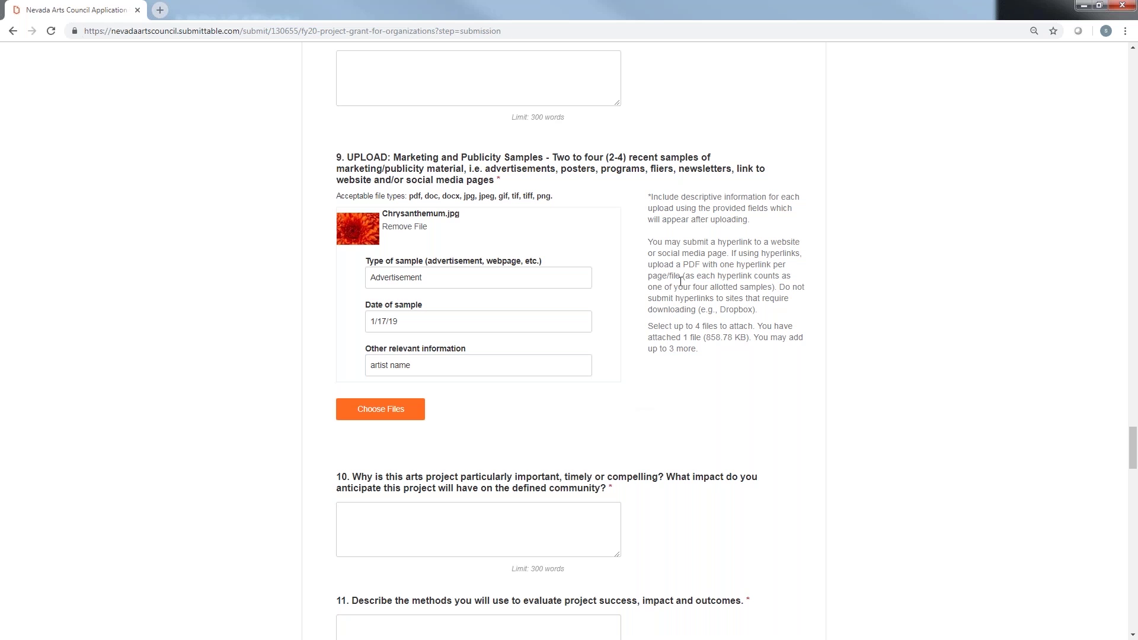
Read the question 9 instructions on submitting hyperlinks, and review the remaining Section B questions through the Section C: Artistic Excellence heading
{"action": "left_click_drag", "start_coordinate": [648, 241], "coordinate": [772, 314]}
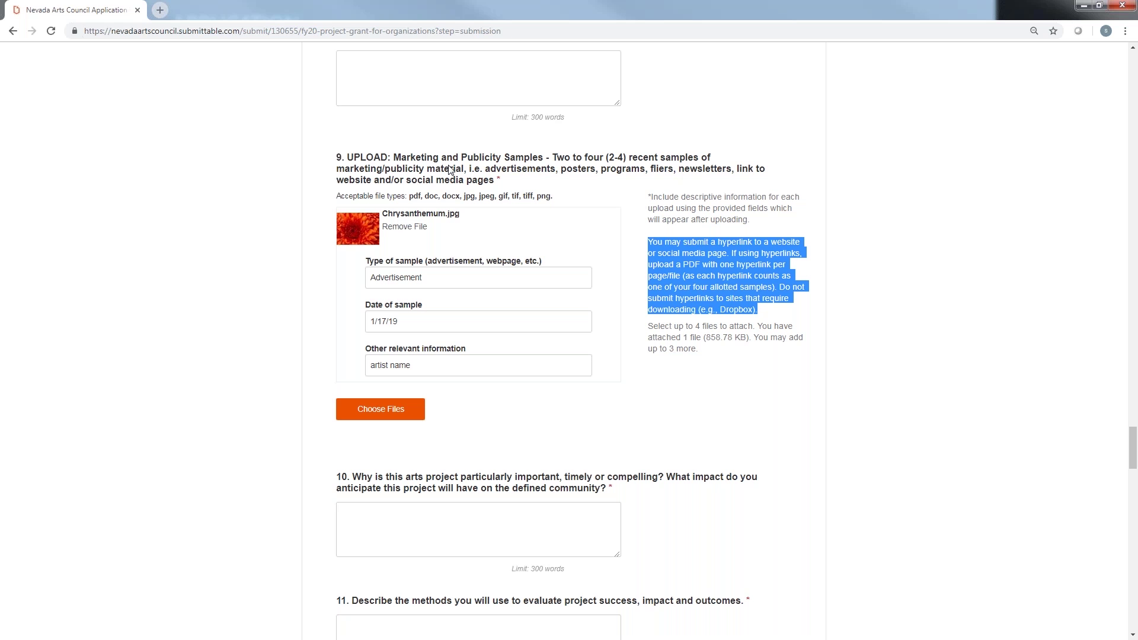
{"action": "left_click", "coordinate": [762, 375]}
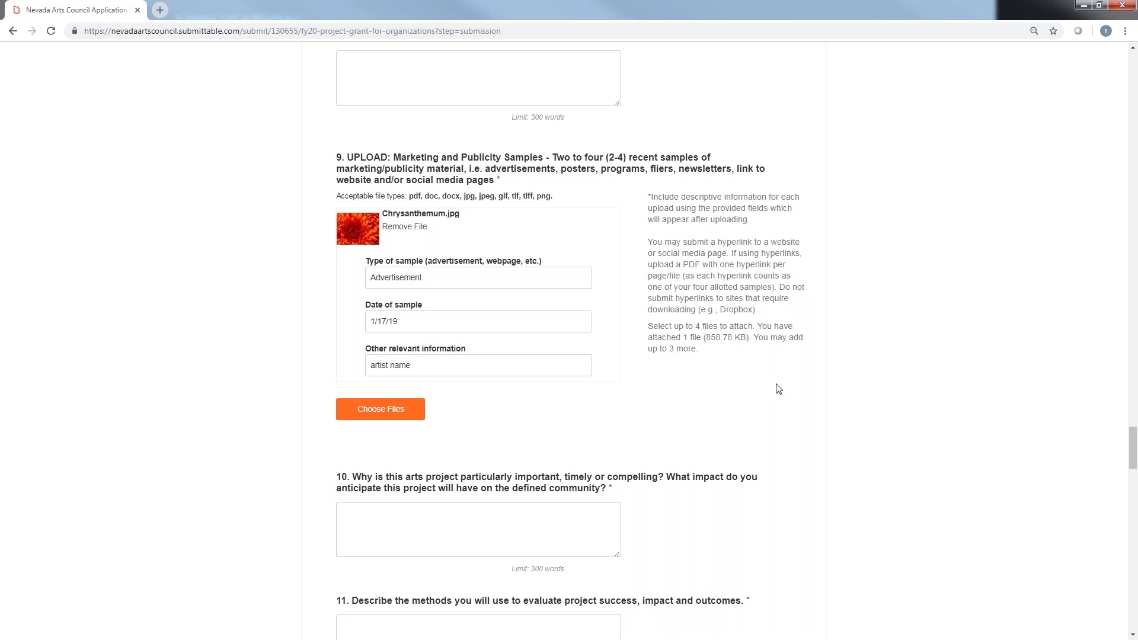
{"action": "scroll", "coordinate": [797, 396], "scroll_direction": "down", "scroll_amount": 5}
{"action": "scroll", "coordinate": [800, 397], "scroll_direction": "down", "scroll_amount": 9}
{"action": "scroll", "coordinate": [817, 390], "scroll_direction": "up", "scroll_amount": 3}
{"action": "left_click_drag", "start_coordinate": [336, 147], "coordinate": [571, 149]}
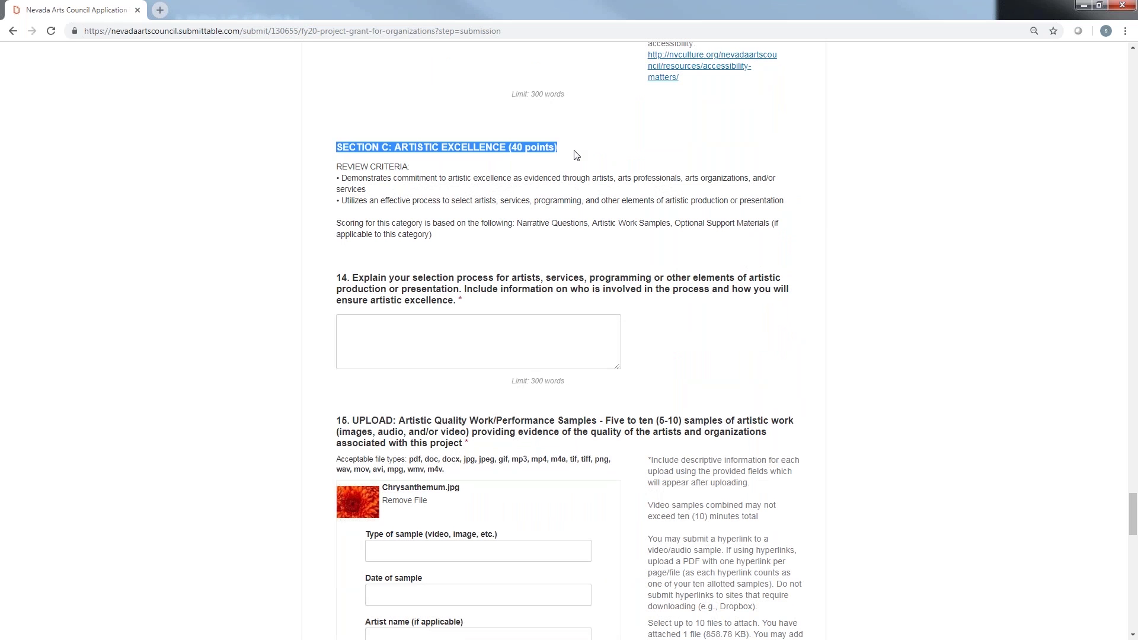
{"action": "left_click", "coordinate": [833, 306]}
Review the upload requirements in questions 15 and 16, and read the electronic signature and application submission sections
{"action": "scroll", "coordinate": [856, 333], "scroll_direction": "down", "scroll_amount": 10}
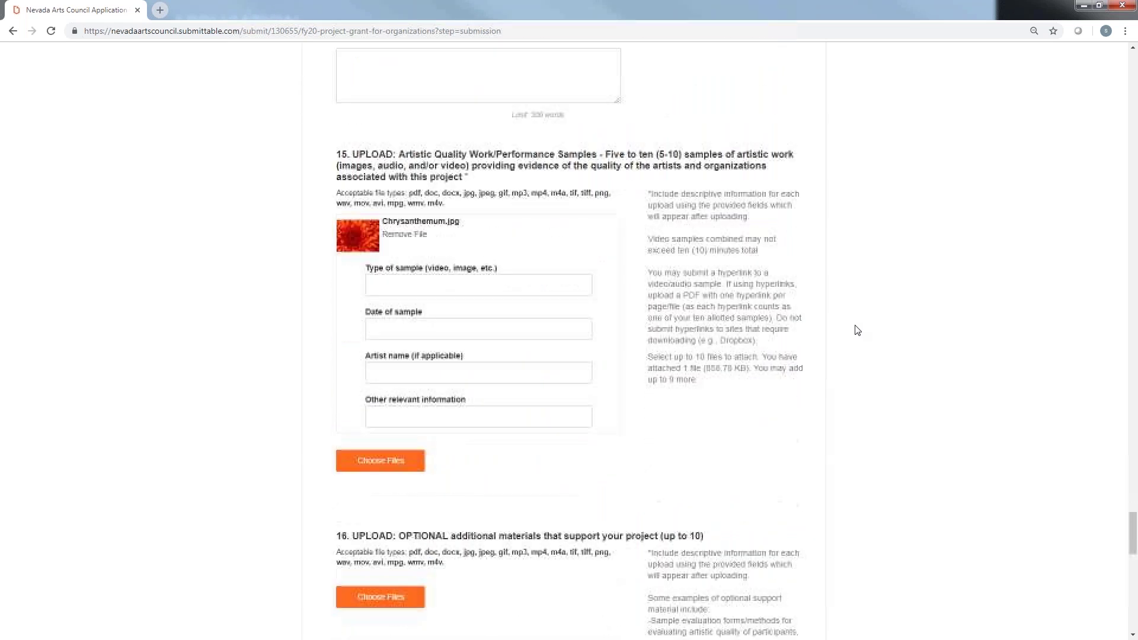
{"action": "scroll", "coordinate": [858, 331], "scroll_direction": "down", "scroll_amount": 7}
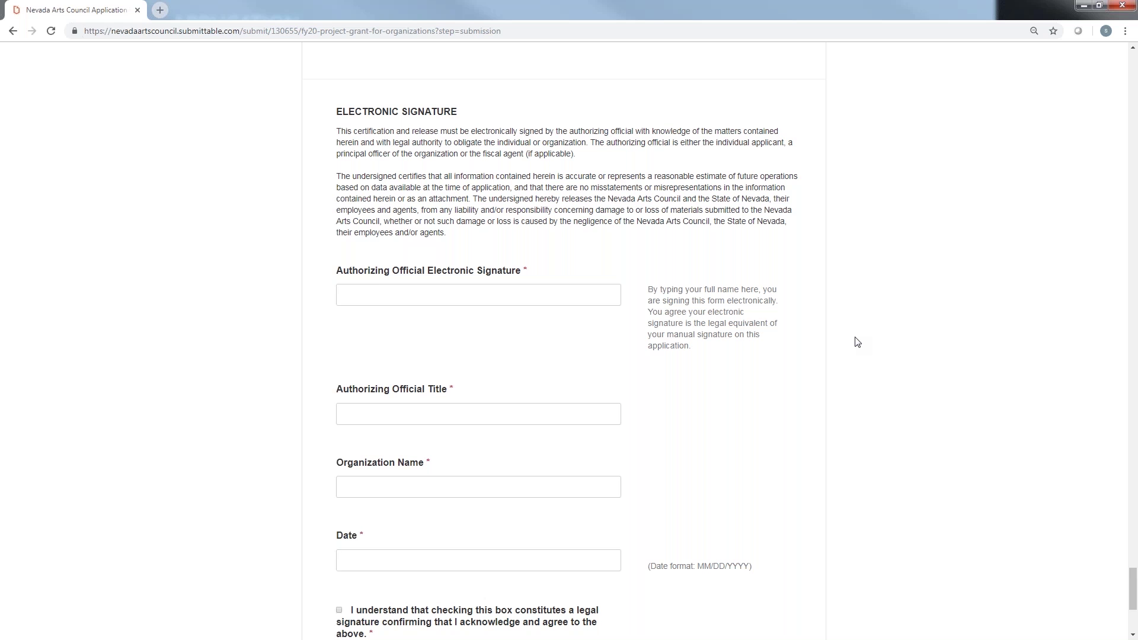
{"action": "scroll", "coordinate": [857, 342], "scroll_direction": "down", "scroll_amount": 5}
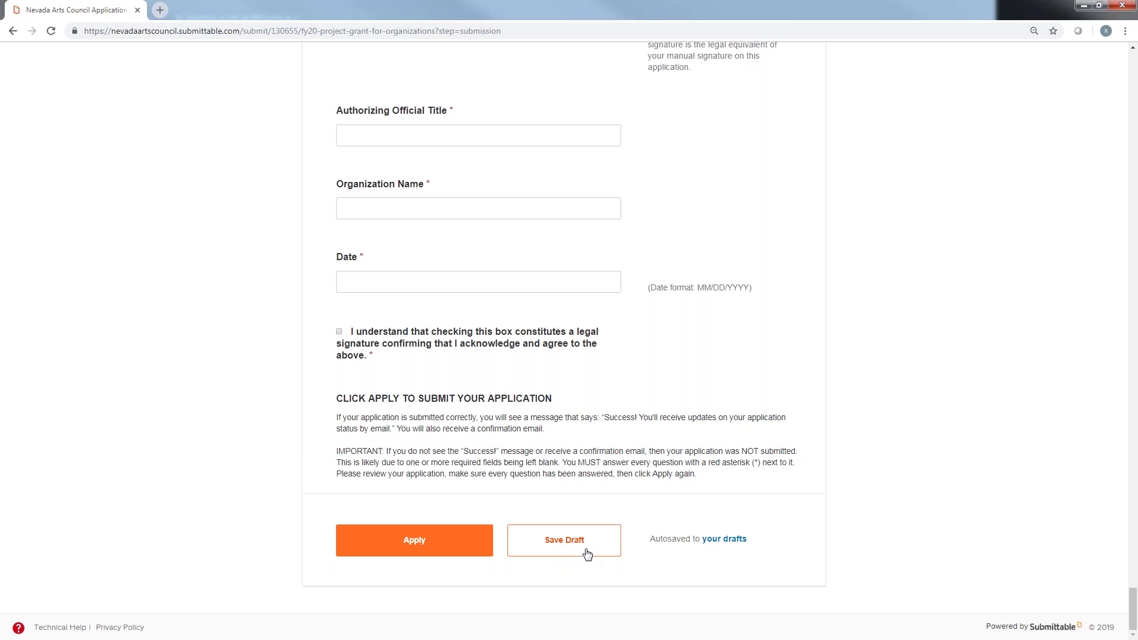
View the saved application drafts, and open the FY19 Jackpot Grant application from the active submissions
{"action": "left_click", "coordinate": [733, 541]}
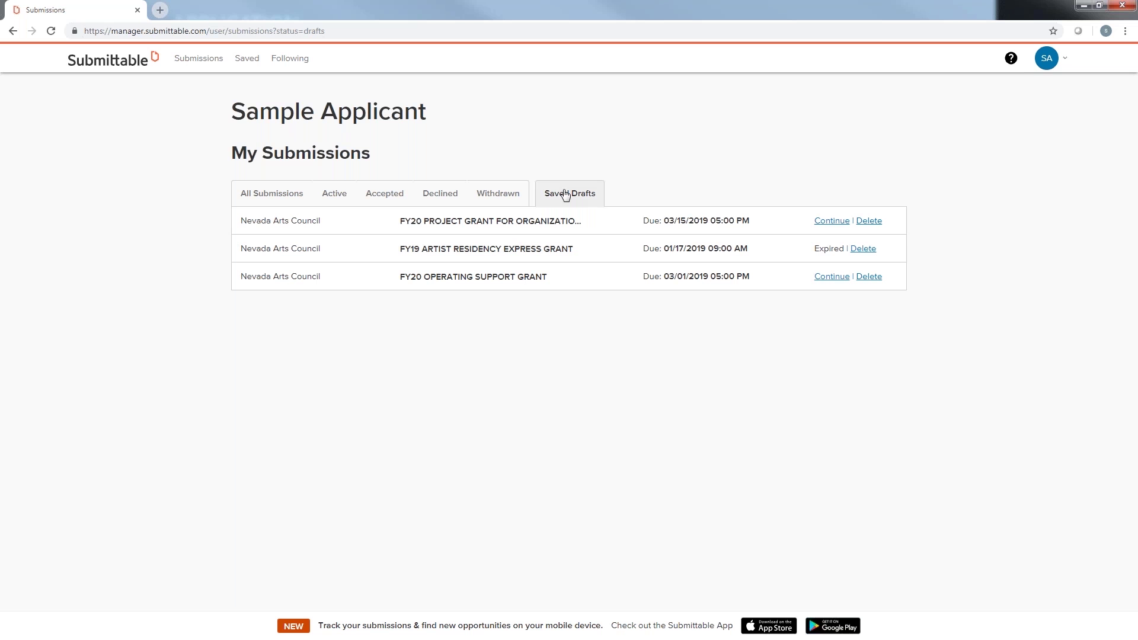
{"action": "left_click", "coordinate": [335, 196]}
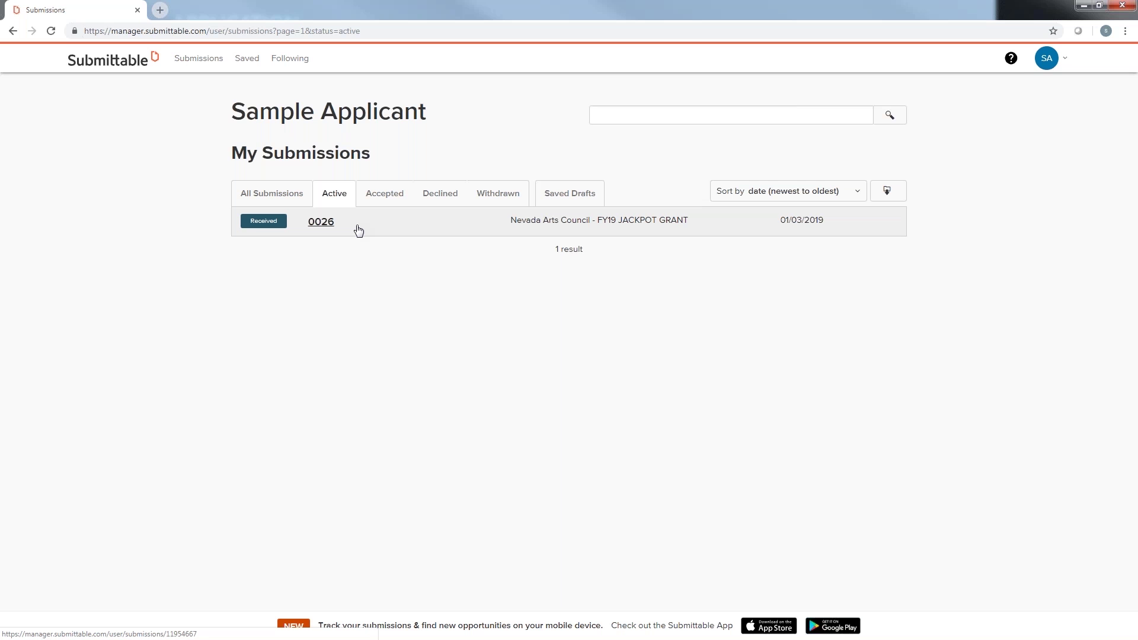
{"action": "left_click", "coordinate": [319, 222]}
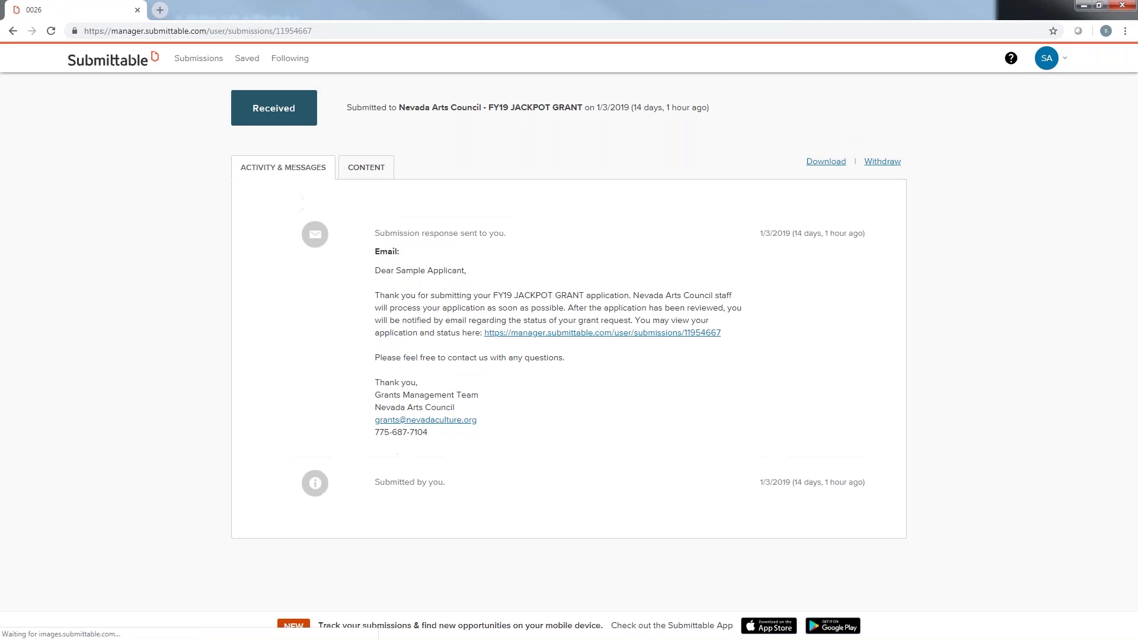
Examine the submitted content of the Jackpot Grant application through its Nevada Driver's License file, and return to its activity and messages
{"action": "left_click", "coordinate": [372, 173]}
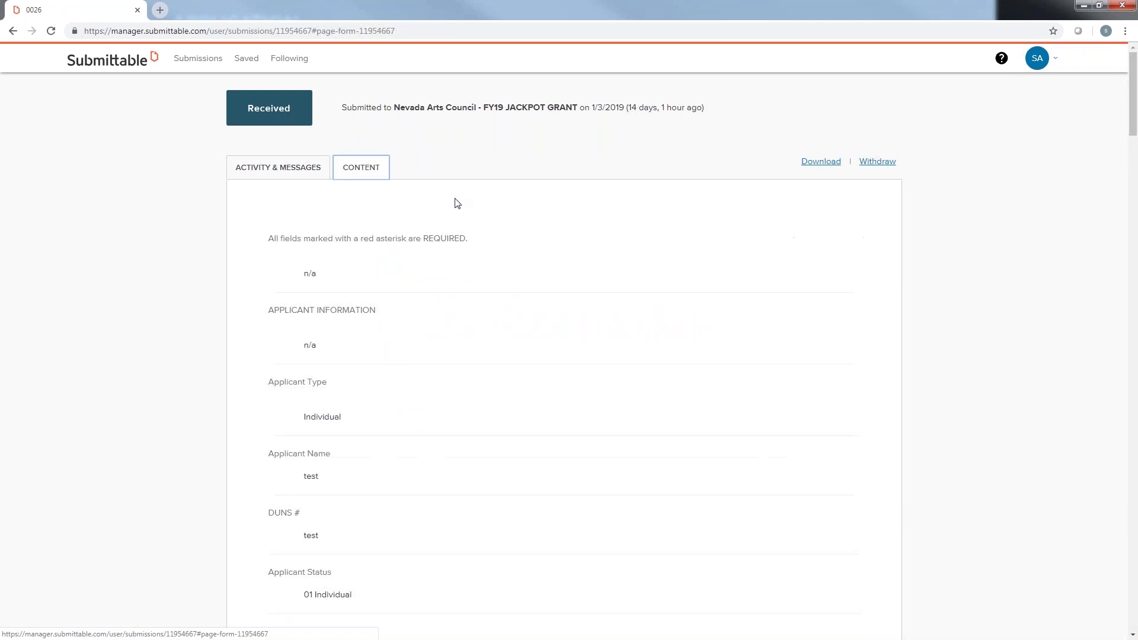
{"action": "scroll", "coordinate": [569, 377], "scroll_direction": "down", "scroll_amount": 5}
{"action": "scroll", "coordinate": [571, 378], "scroll_direction": "down", "scroll_amount": 8}
{"action": "scroll", "coordinate": [742, 461], "scroll_direction": "down", "scroll_amount": 2}
{"action": "scroll", "coordinate": [735, 353], "scroll_direction": "down", "scroll_amount": 1}
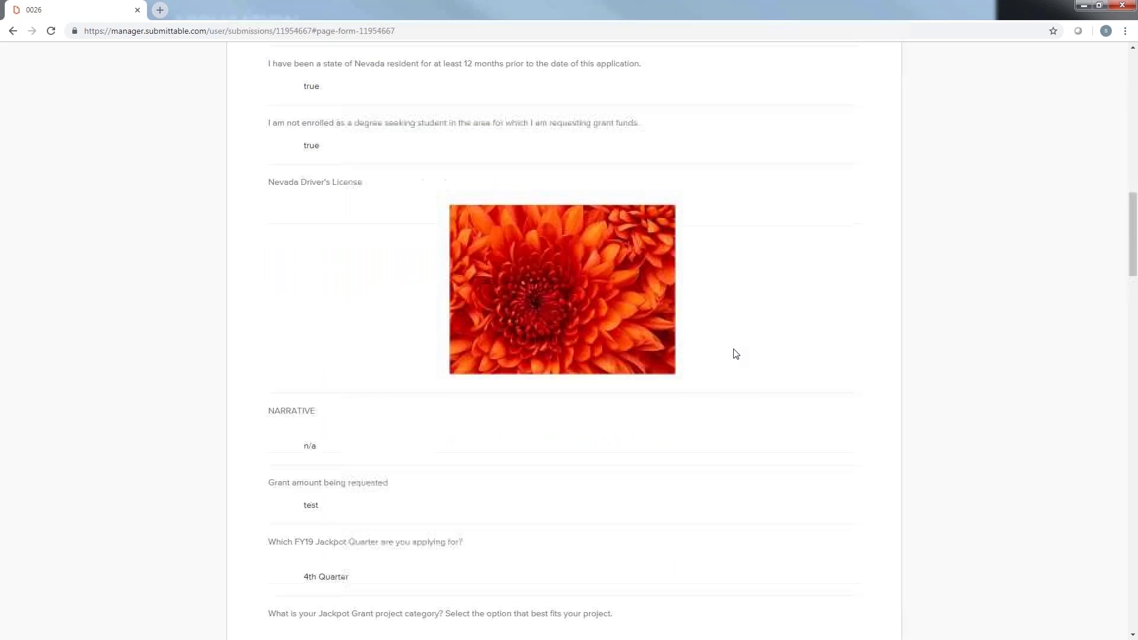
{"action": "mouse_move", "coordinate": [661, 364]}
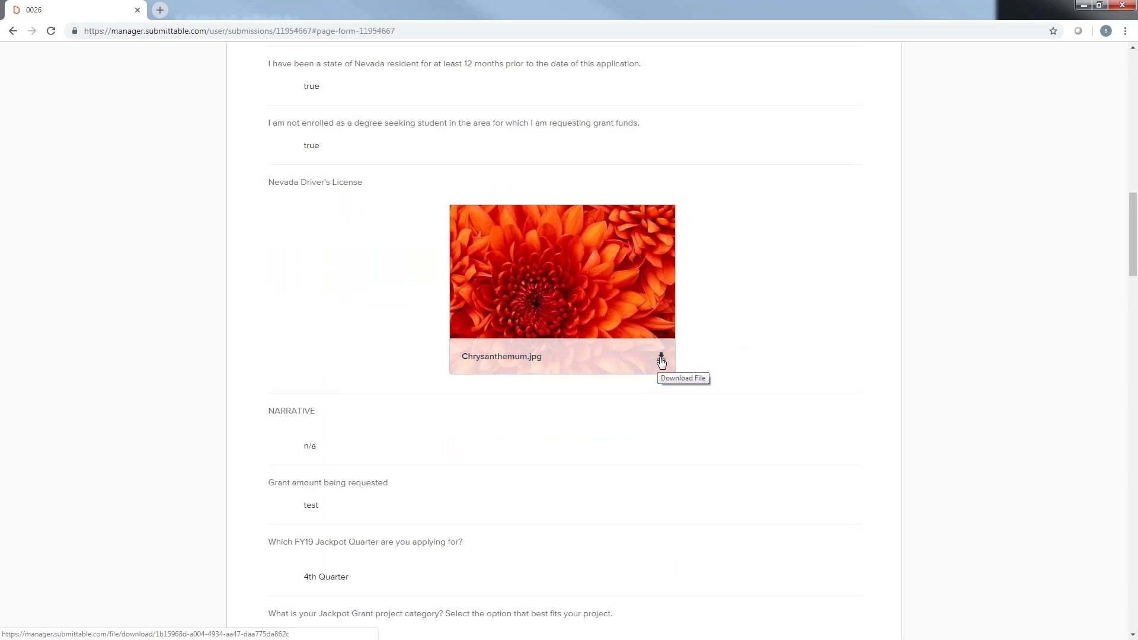
{"action": "scroll", "coordinate": [362, 353], "scroll_direction": "up", "scroll_amount": 7}
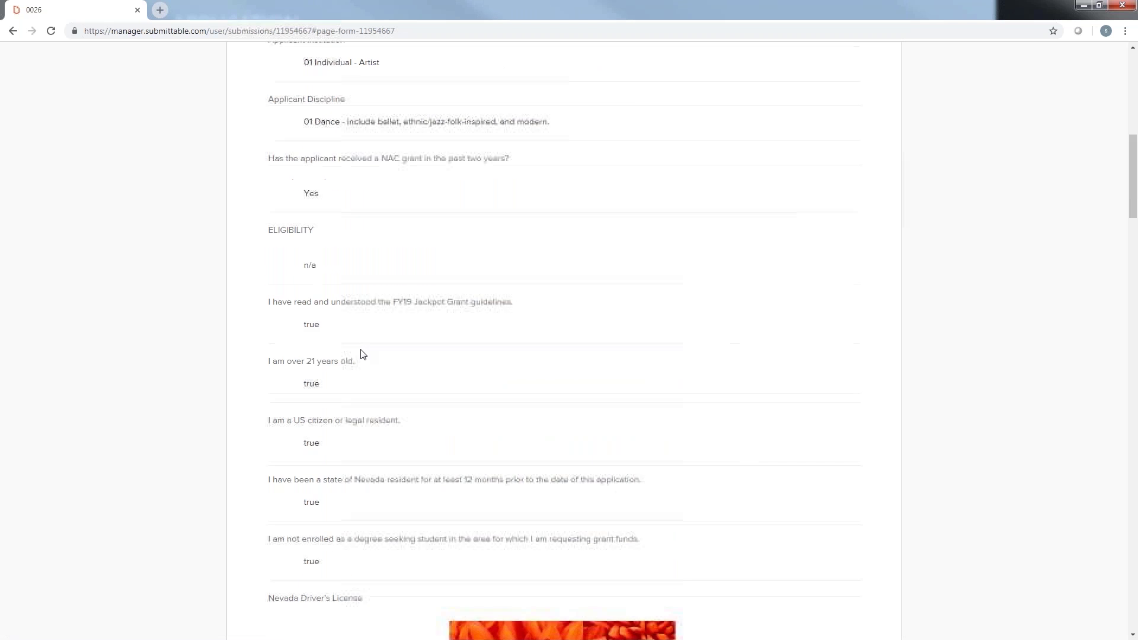
{"action": "scroll", "coordinate": [362, 354], "scroll_direction": "up", "scroll_amount": 10}
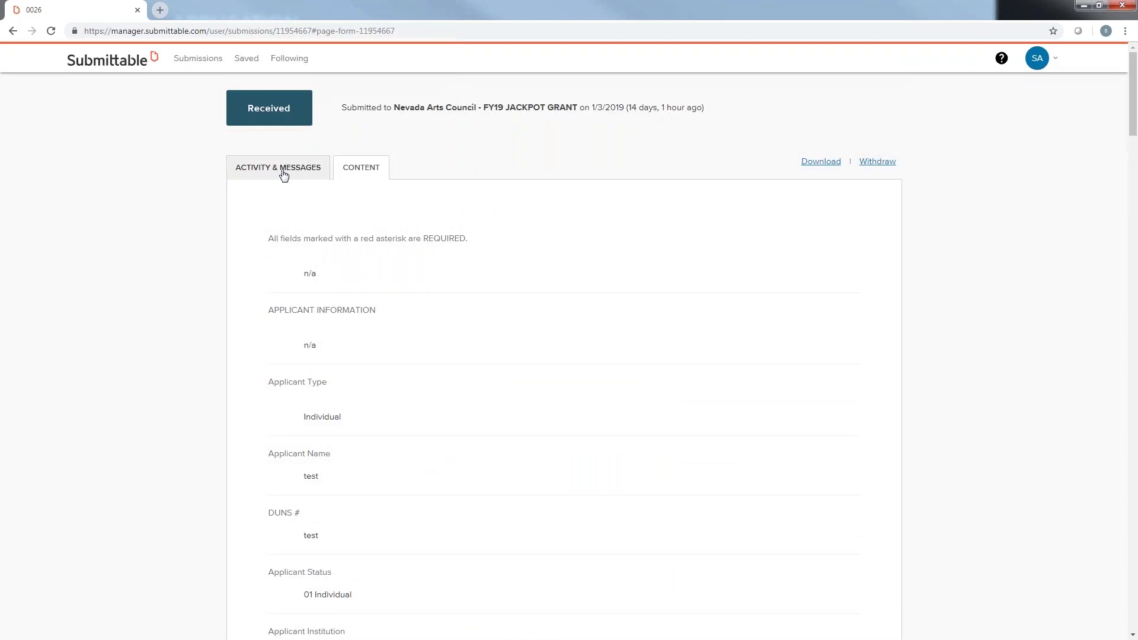
{"action": "left_click", "coordinate": [283, 174]}
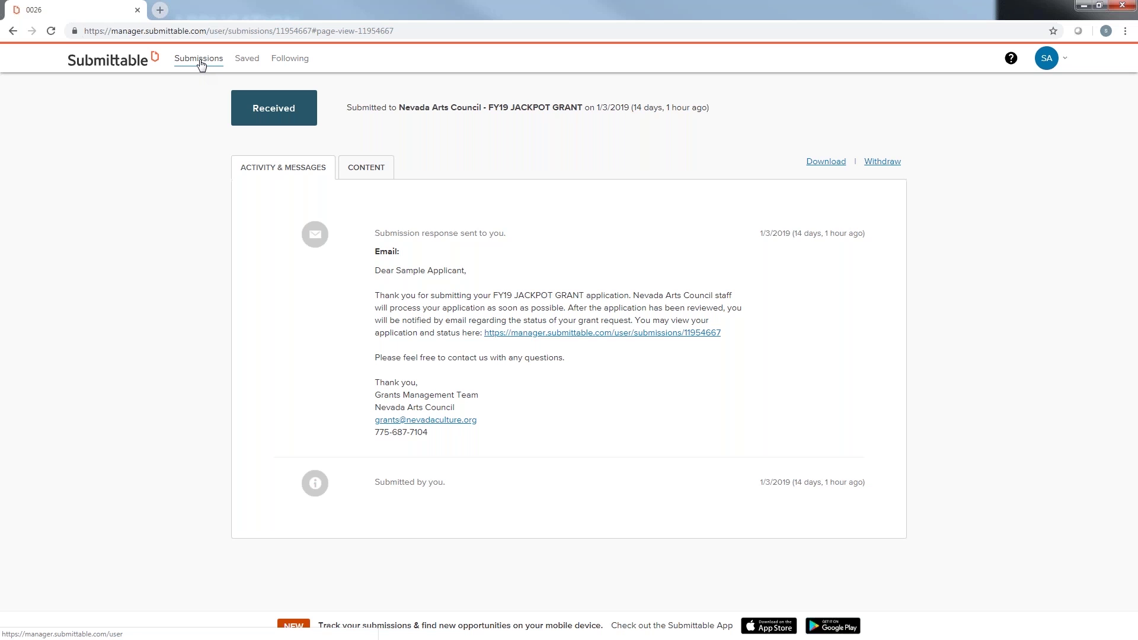
Browse the open grants on the Nevada Arts Council submission portal, and check the options in the applicant's user account
{"action": "left_click", "coordinate": [445, 112]}
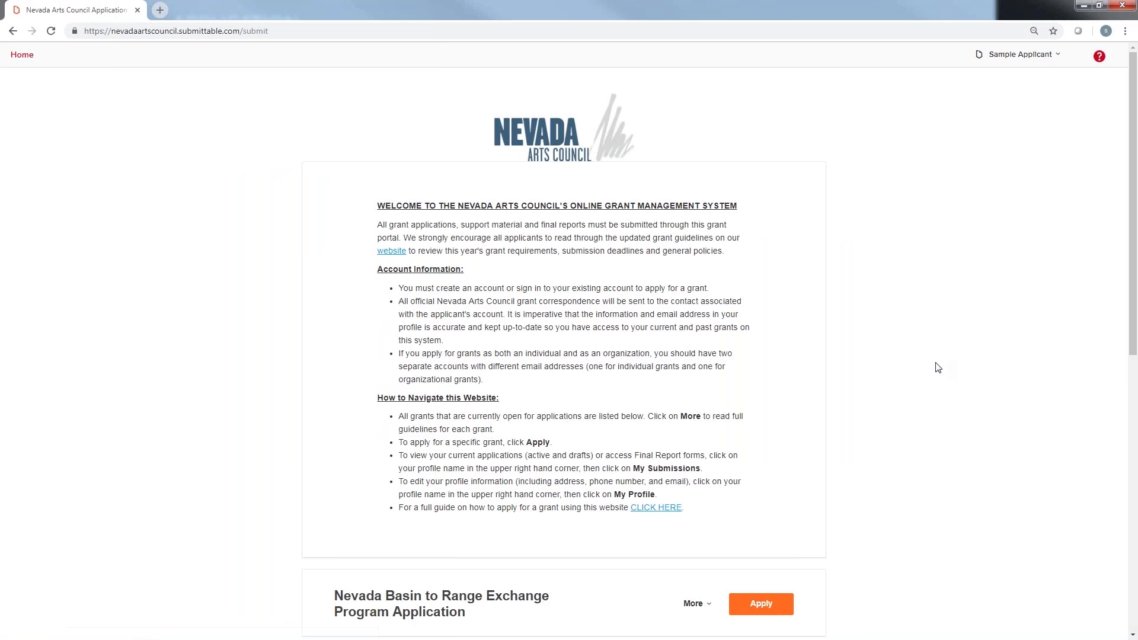
{"action": "scroll", "coordinate": [934, 373], "scroll_direction": "down", "scroll_amount": 2}
{"action": "scroll", "coordinate": [934, 374], "scroll_direction": "down", "scroll_amount": 2}
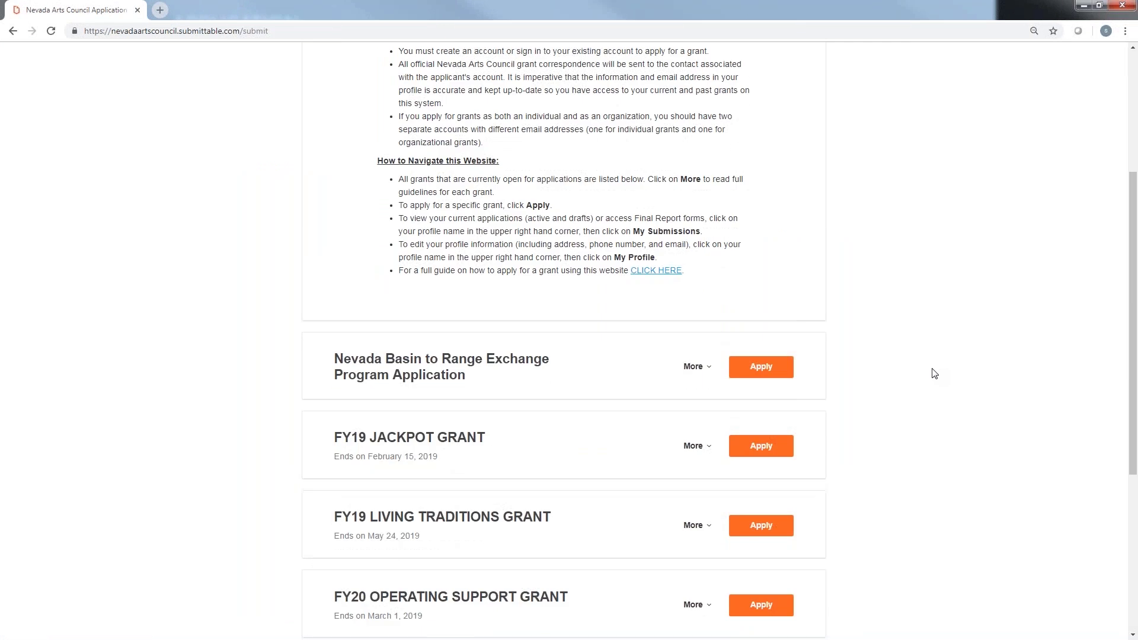
{"action": "scroll", "coordinate": [932, 374], "scroll_direction": "down", "scroll_amount": 3}
{"action": "scroll", "coordinate": [933, 382], "scroll_direction": "up", "scroll_amount": 7}
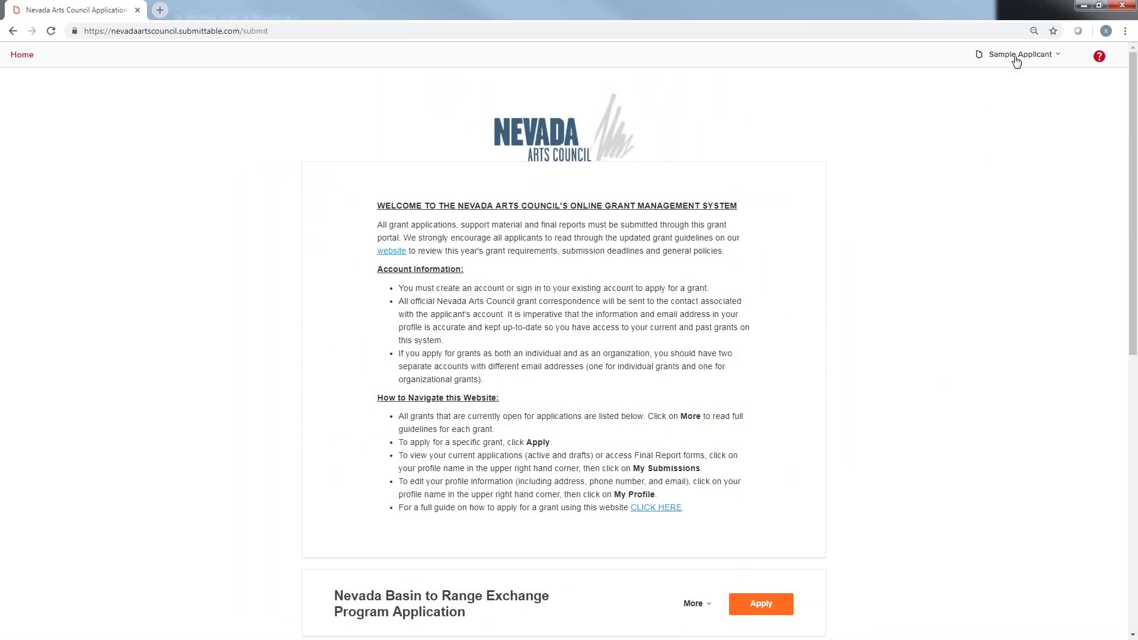
{"action": "left_click", "coordinate": [1016, 55]}
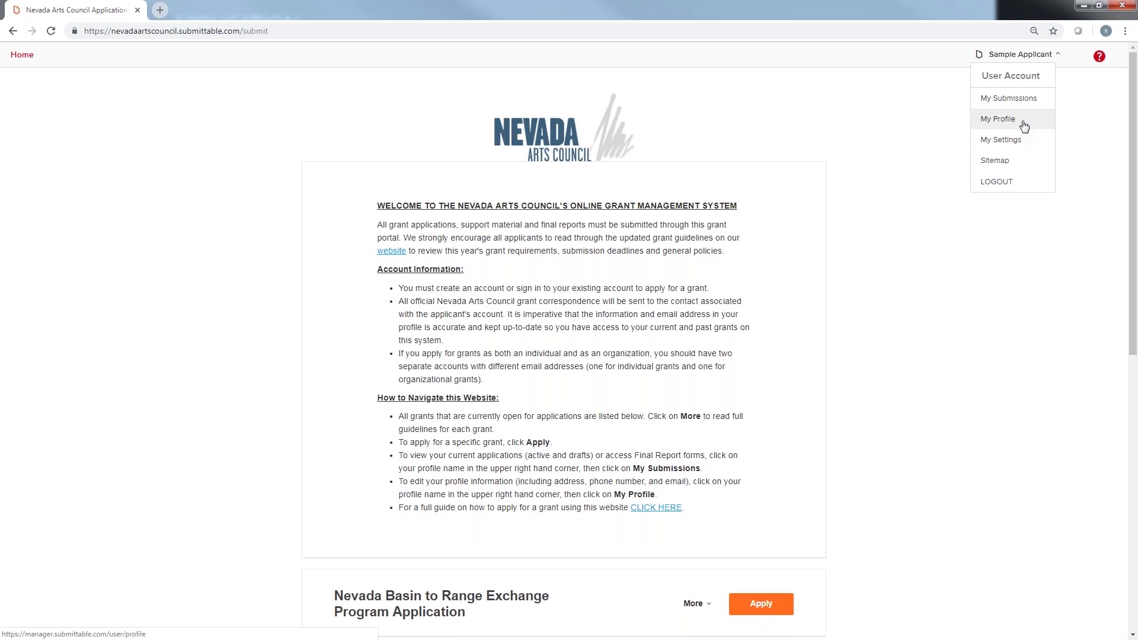
{"action": "key", "text": "Escape"}
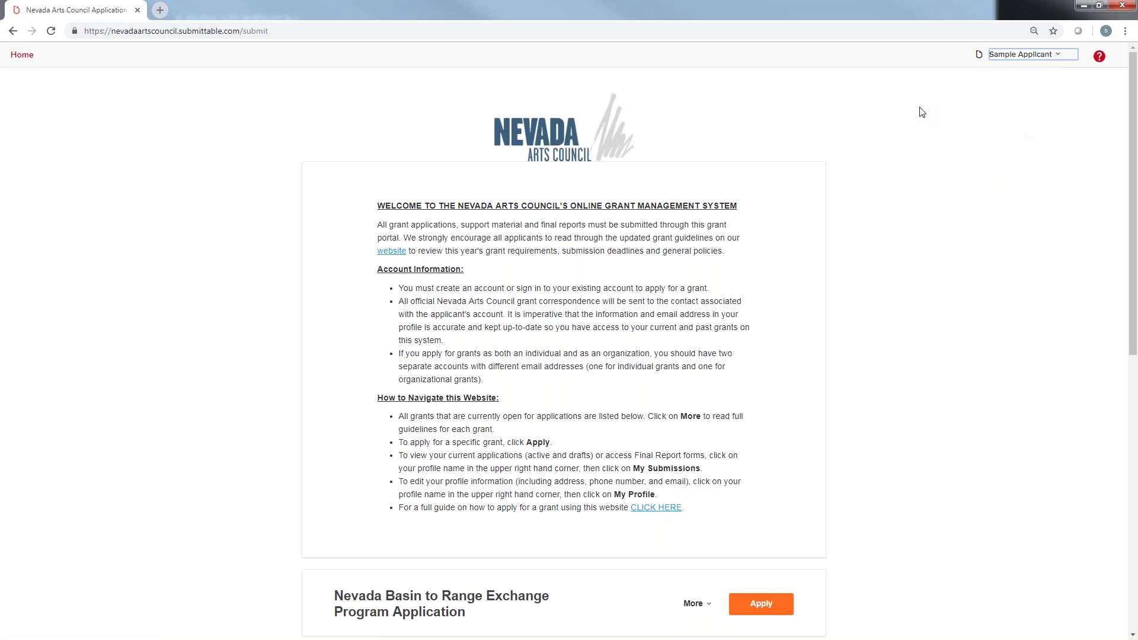